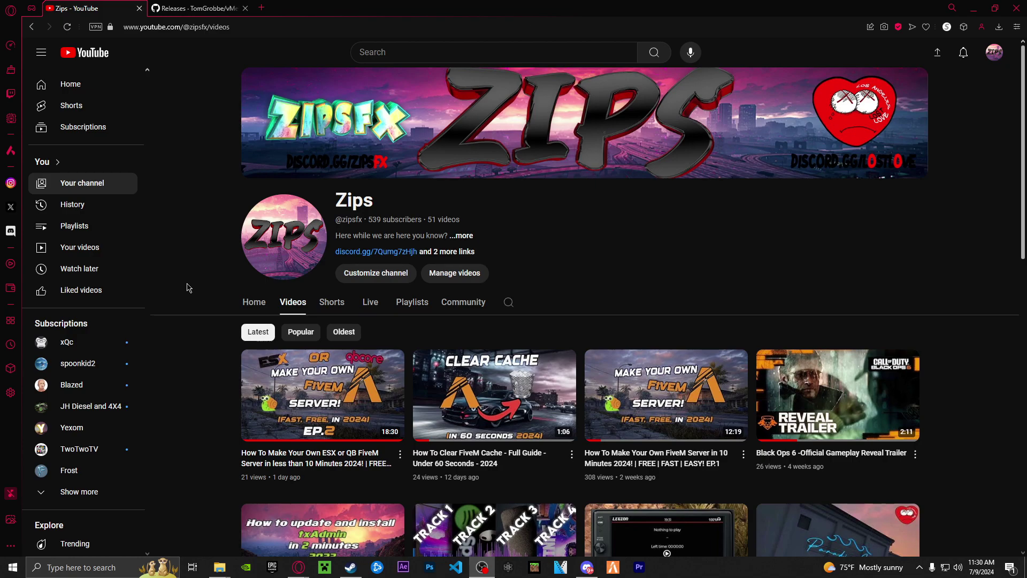
# Download vMenu-v3.6.3.zip from the assets of the latest vMenu release on GitHub
pyautogui.click(198, 8)
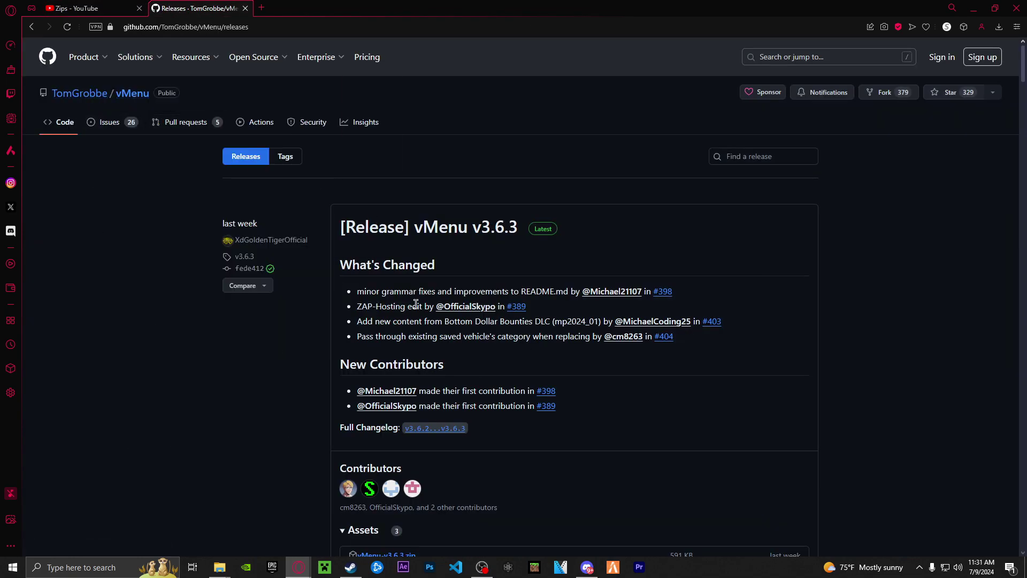
pyautogui.scroll(-5, 436, 303)
pyautogui.scroll(5, 436, 302)
pyautogui.scroll(-5, 443, 323)
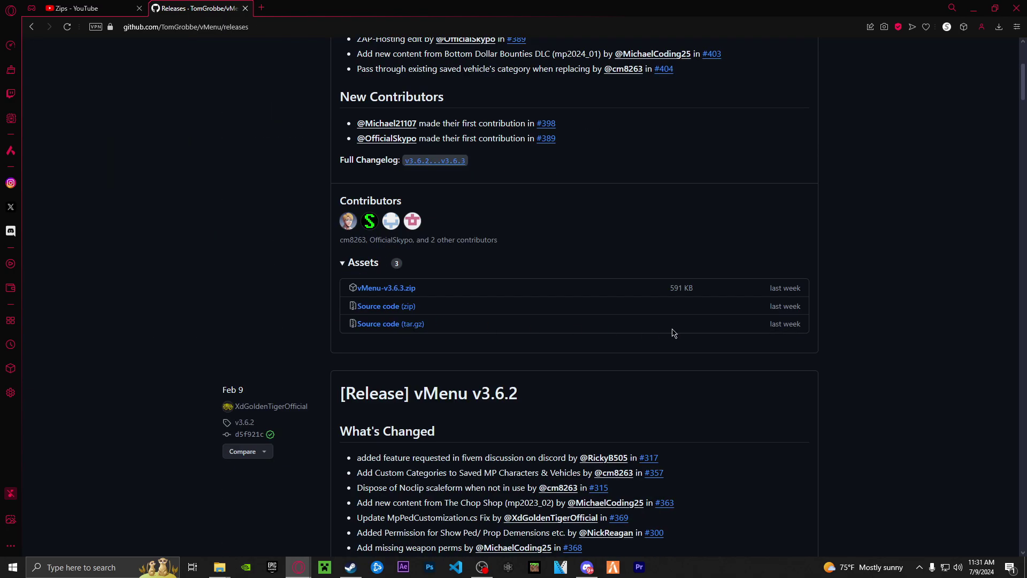
pyautogui.scroll(-2, 673, 334)
pyautogui.scroll(2, 673, 333)
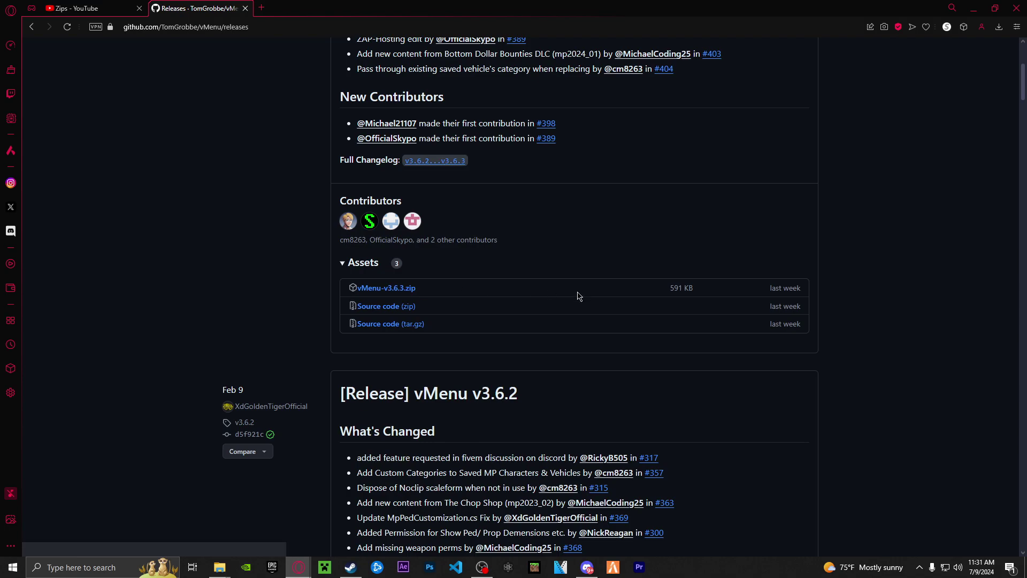
pyautogui.click(373, 293)
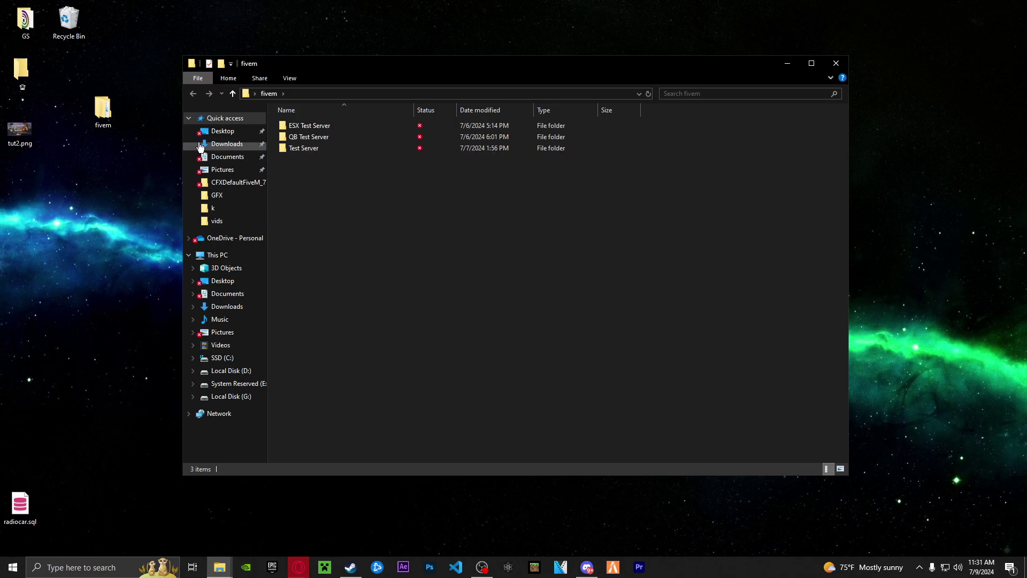
# In the fivem folder, open Test Server, txData, CFXDefaultFiveM_71A4CE.base, resources, and its [core] folder
pyautogui.doubleClick(297, 151)
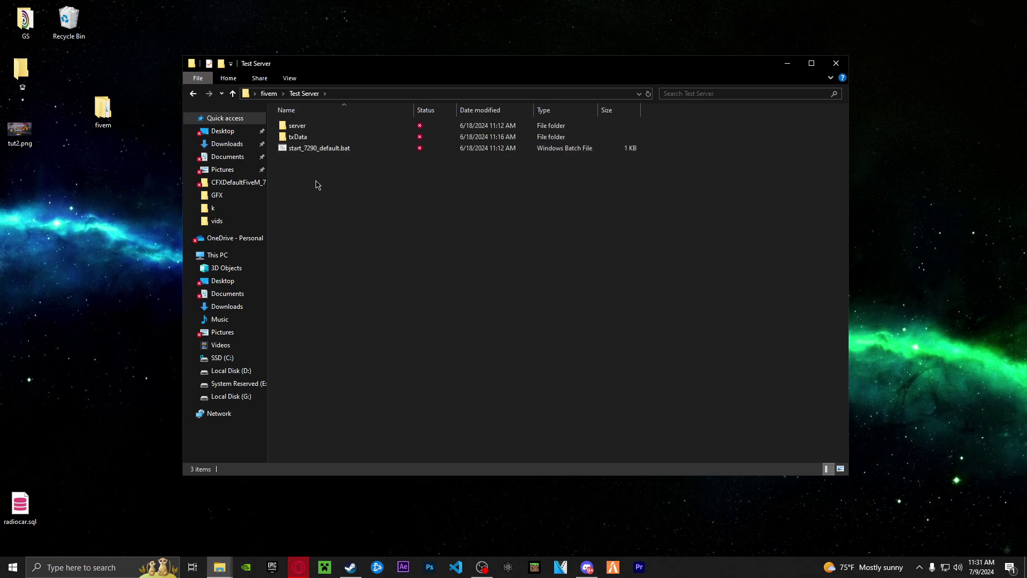
pyautogui.doubleClick(312, 140)
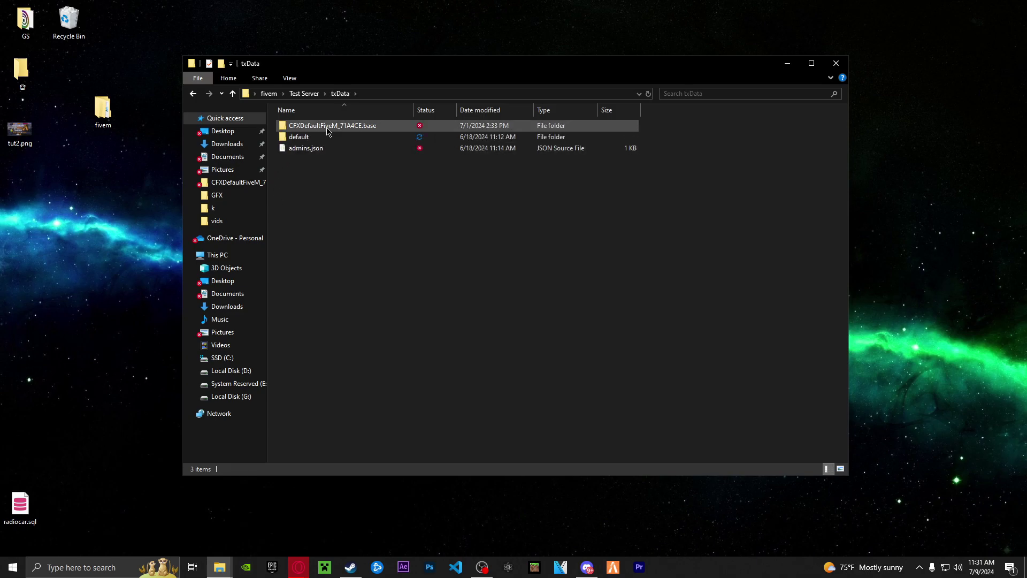
pyautogui.doubleClick(328, 128)
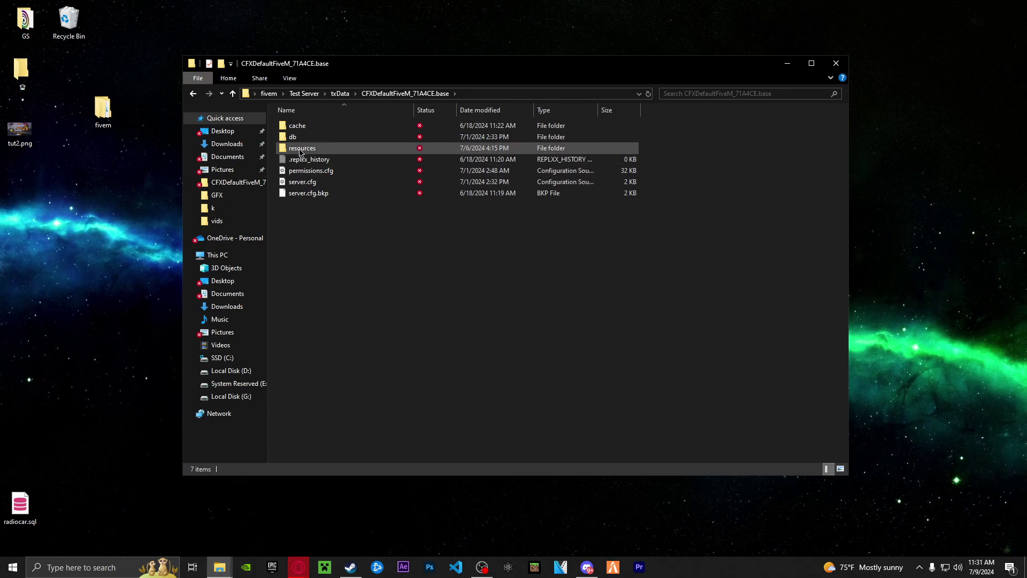
pyautogui.doubleClick(311, 149)
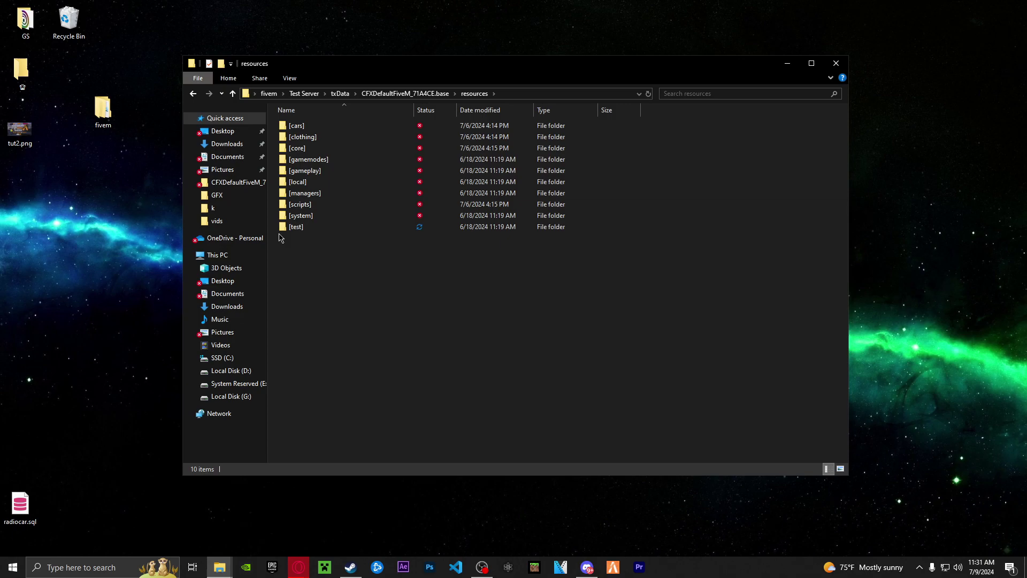
pyautogui.click(300, 152)
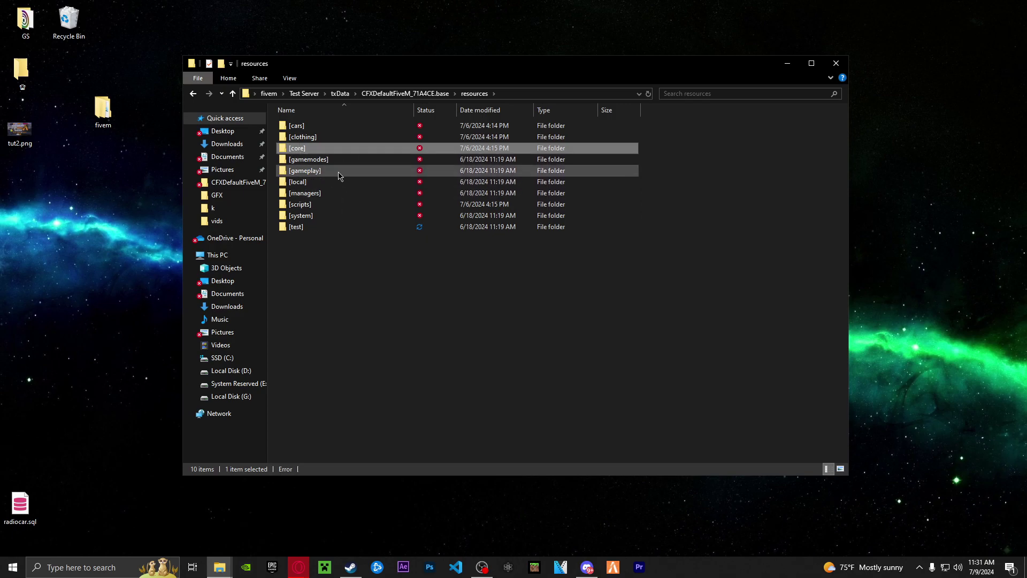
pyautogui.doubleClick(307, 151)
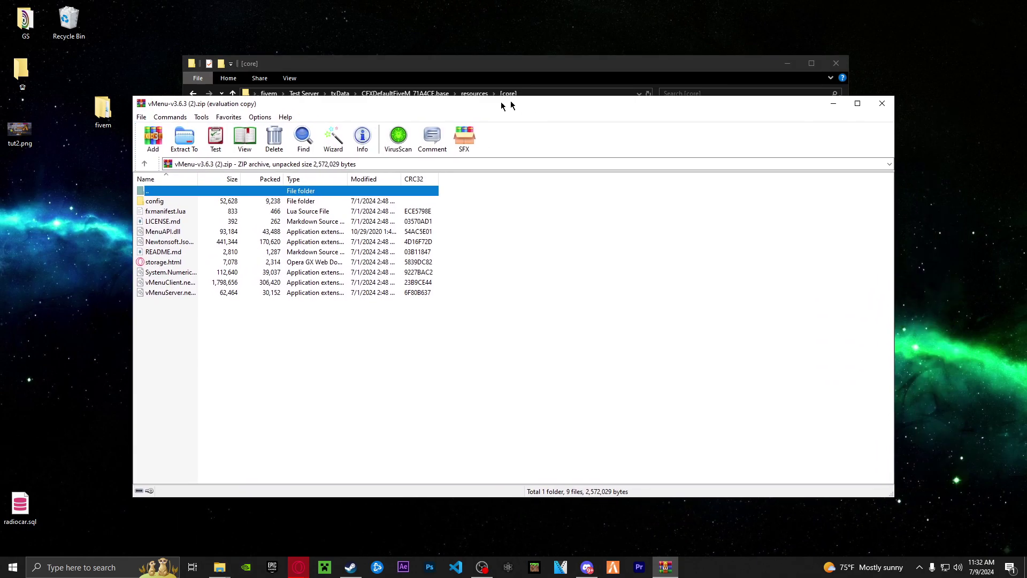
# Copy the config folder and all files from the downloaded vMenu-v3.6.3 archive to the clipboard
pyautogui.moveTo(509, 101); pyautogui.dragTo(795, 170)
pyautogui.moveTo(779, 353); pyautogui.dragTo(593, 267)
pyautogui.rightClick(593, 267)
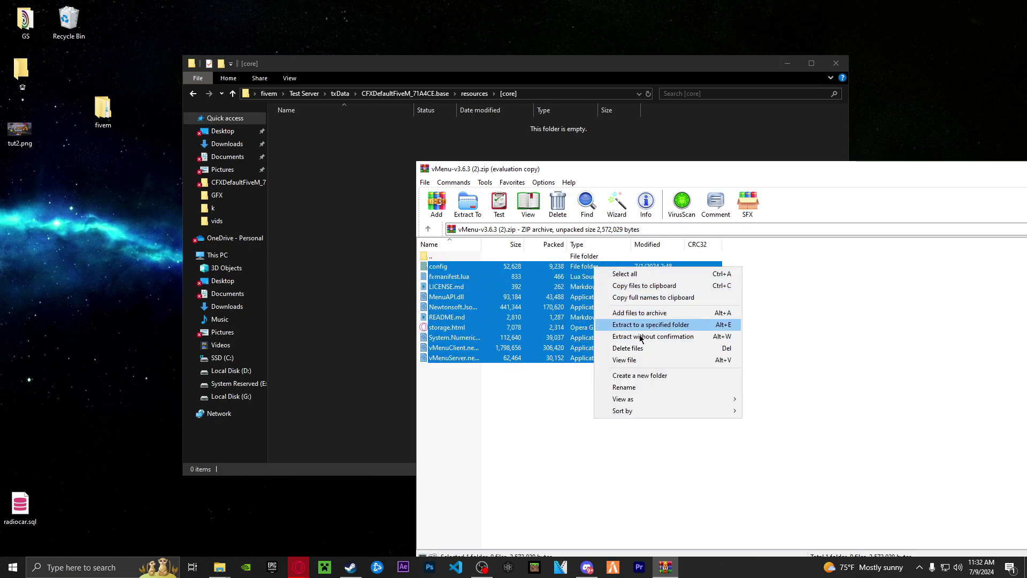
pyautogui.click(645, 285)
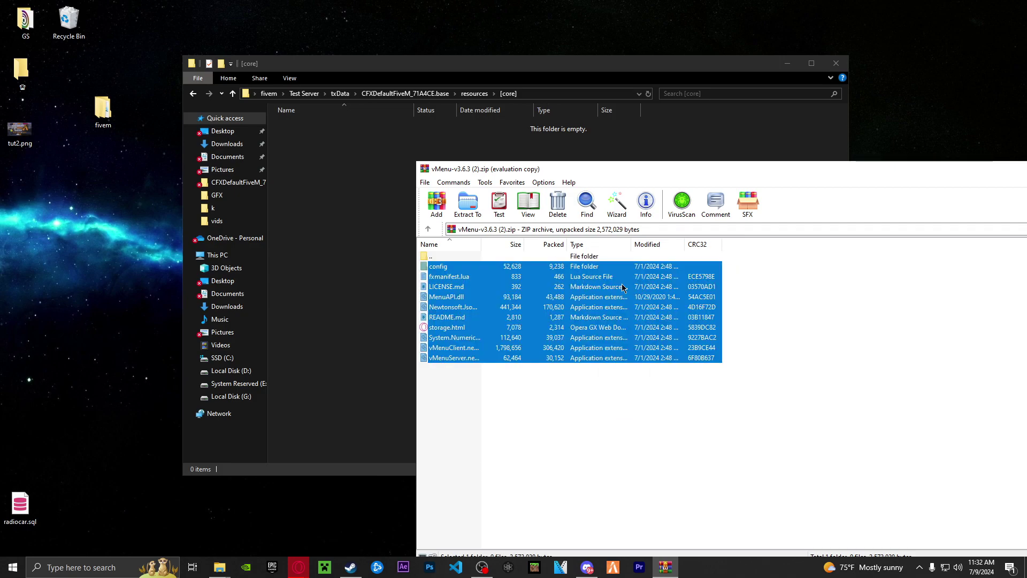
# Create a new folder named vMenu inside the server's [core] resources folder
pyautogui.rightClick(322, 172)
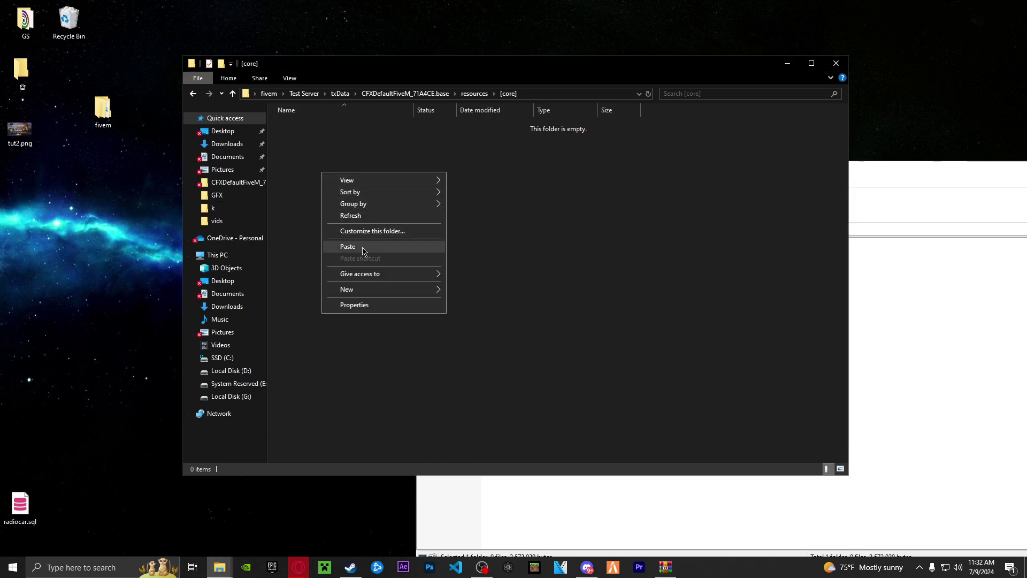
pyautogui.moveTo(367, 290)
pyautogui.click(471, 291)
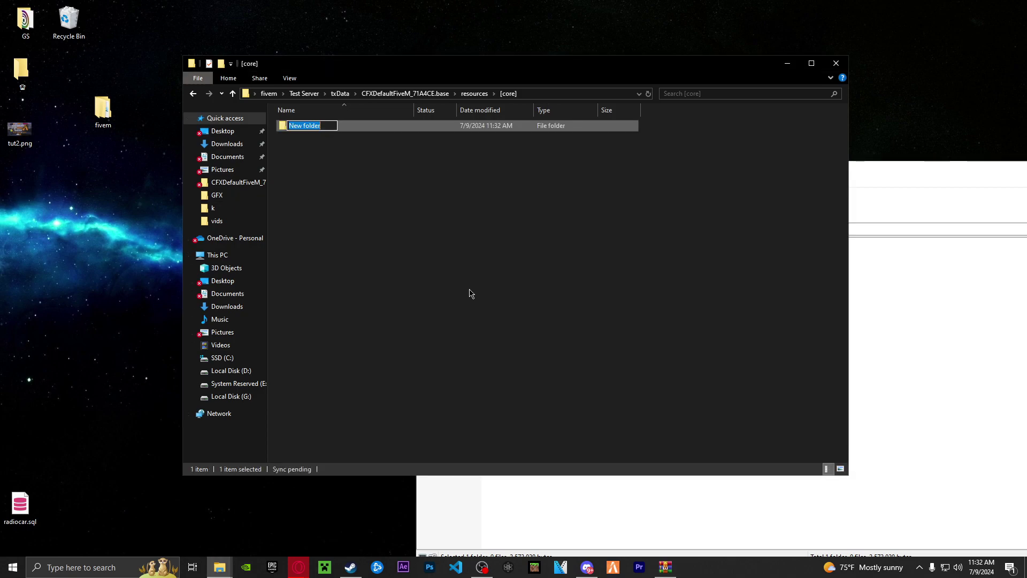
pyautogui.write('v')
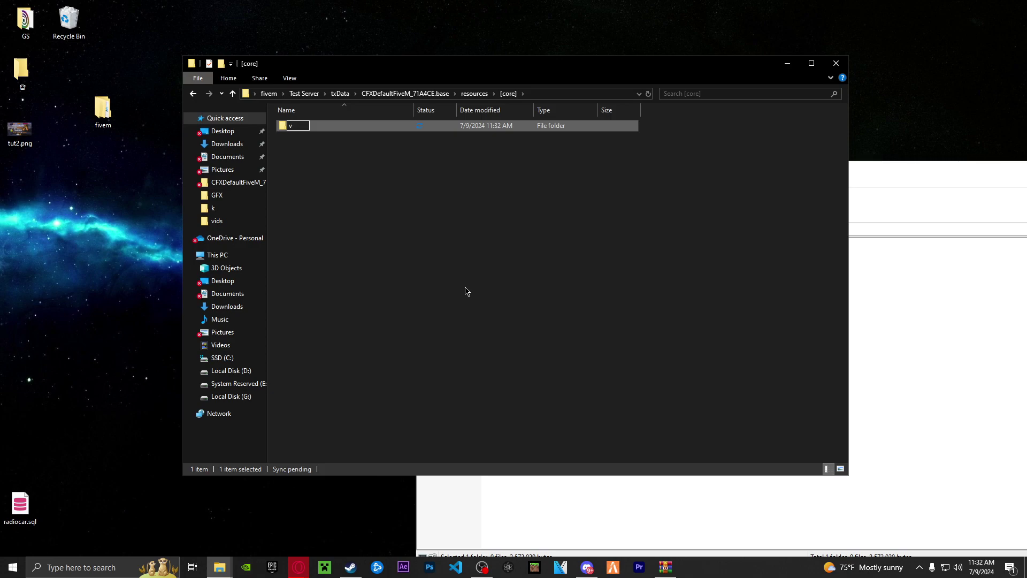
pyautogui.write('Menu')
pyautogui.click(465, 290)
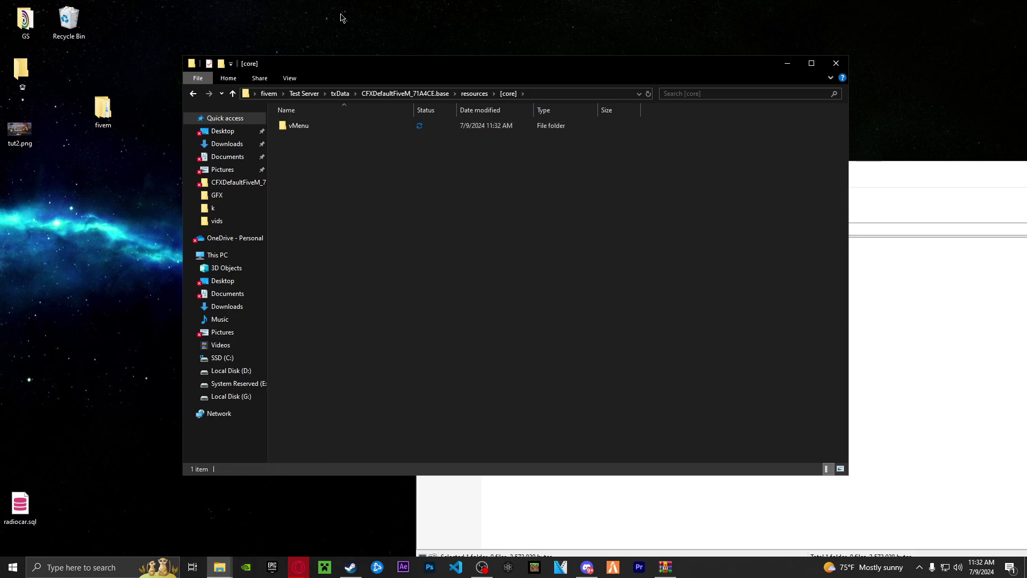
# Paste the copied archive files into the new vMenu folder
pyautogui.doubleClick(317, 127)
pyautogui.rightClick(327, 162)
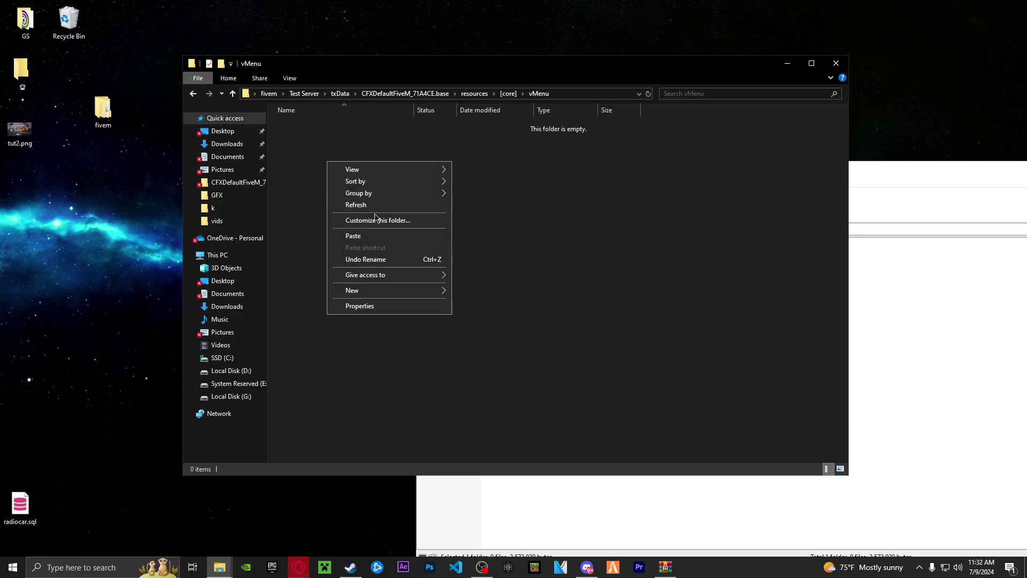
pyautogui.click(363, 236)
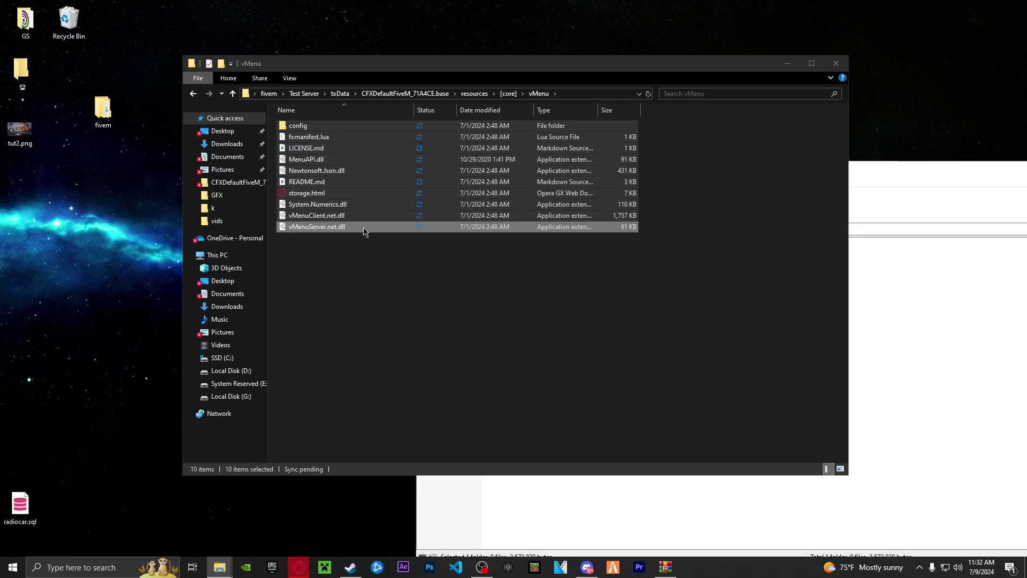
pyautogui.click(394, 290)
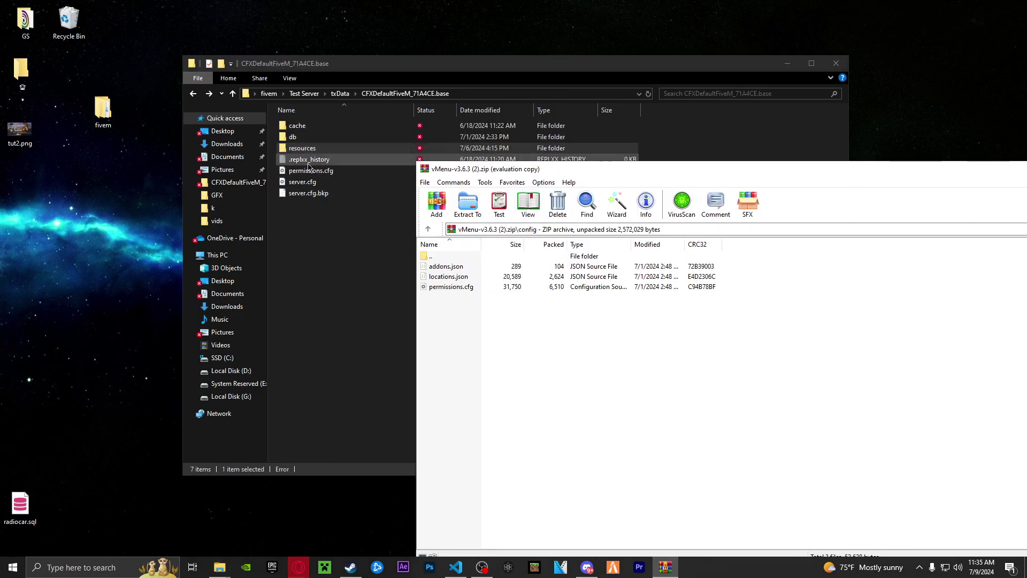
# Place permissions.cfg from the archive's config folder into CFXDefaultFiveM_71A4CE.base, replacing the existing file
pyautogui.click(466, 288)
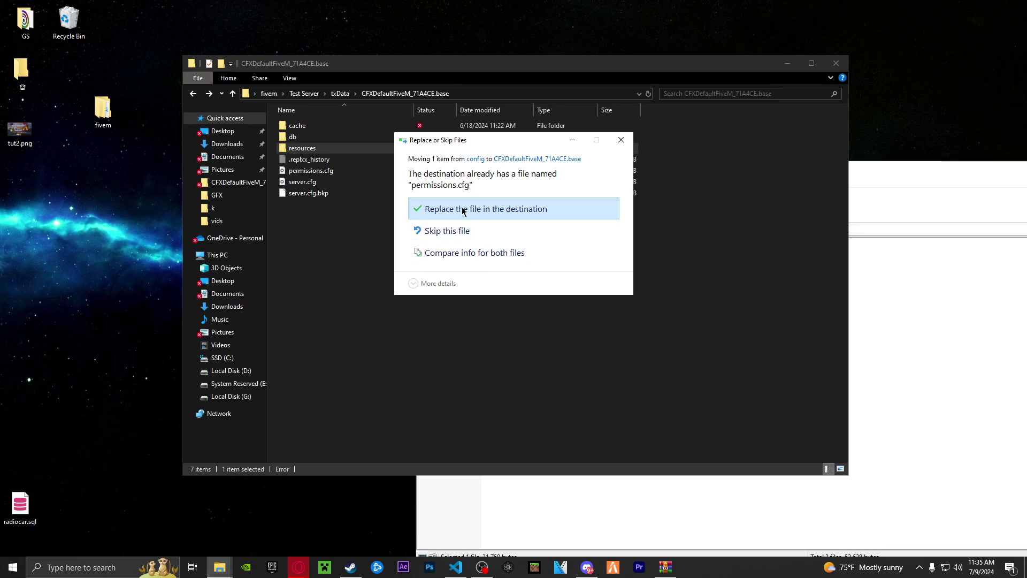
pyautogui.click(463, 211)
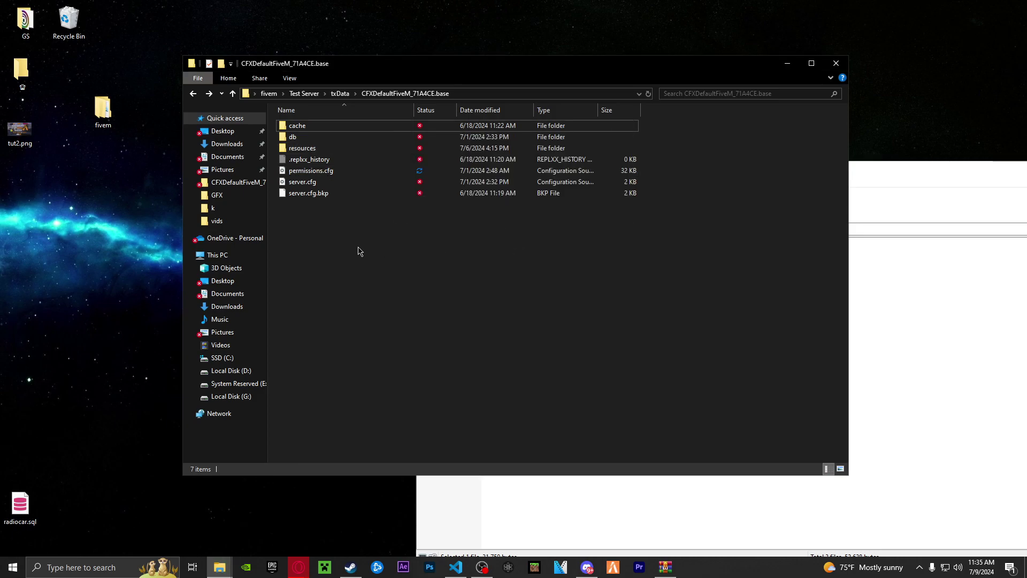
# Open server.cfg and add a "##Menu" comment heading between the default ensure lines and the Scripts section
pyautogui.doubleClick(311, 182)
pyautogui.scroll(-1, 567, 258)
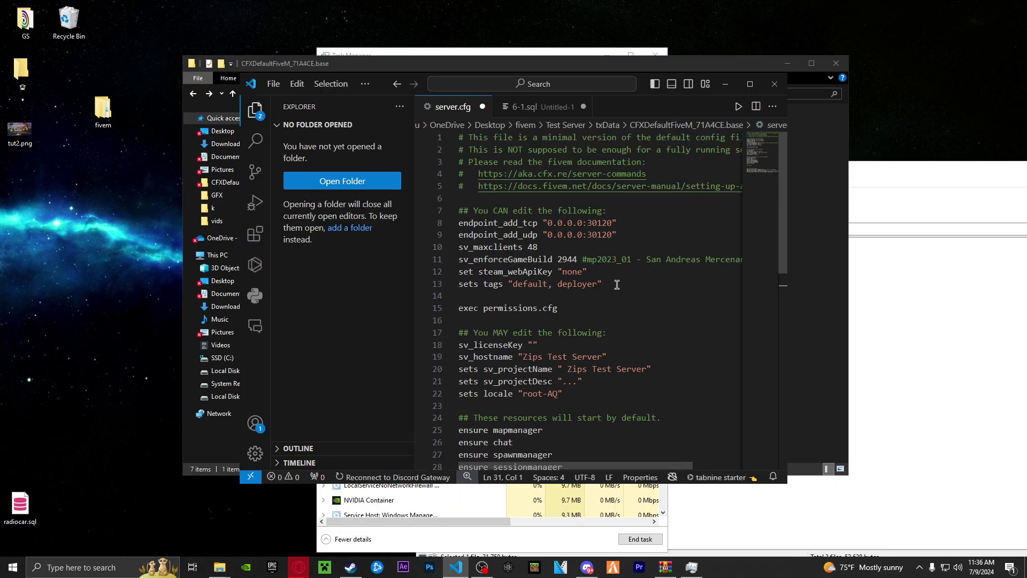
pyautogui.scroll(-5, 617, 285)
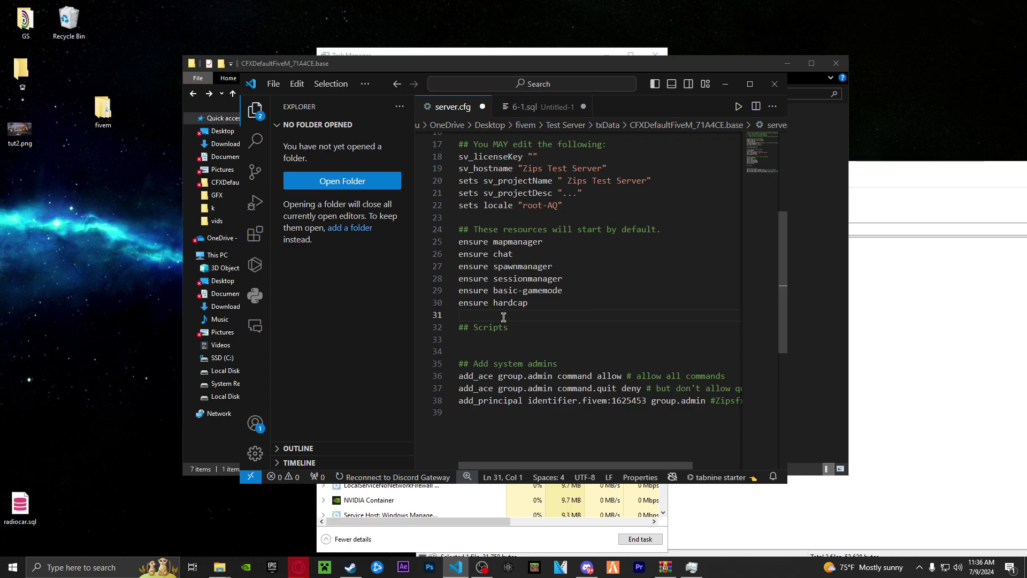
pyautogui.press('Return')
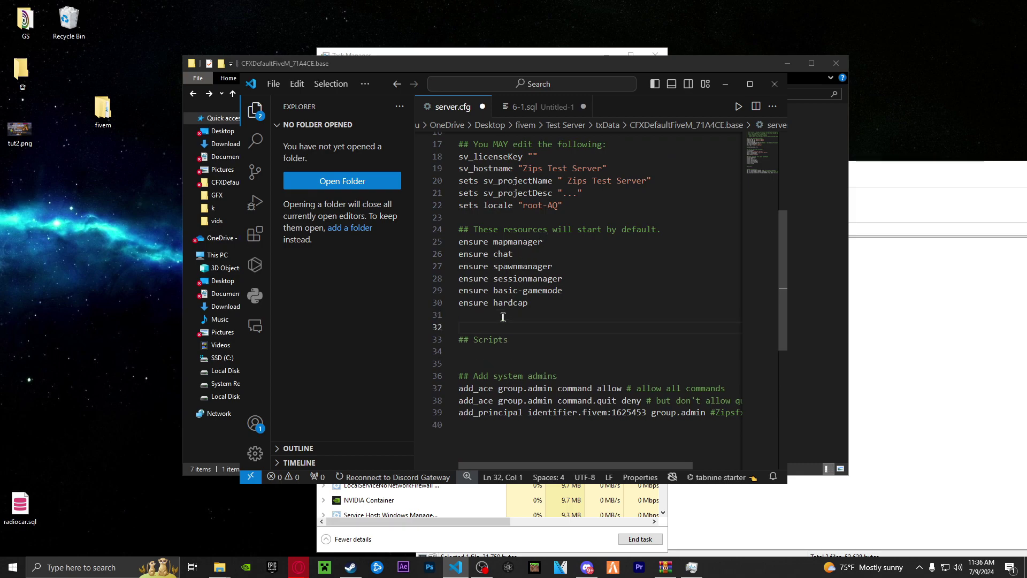
pyautogui.press('Return')
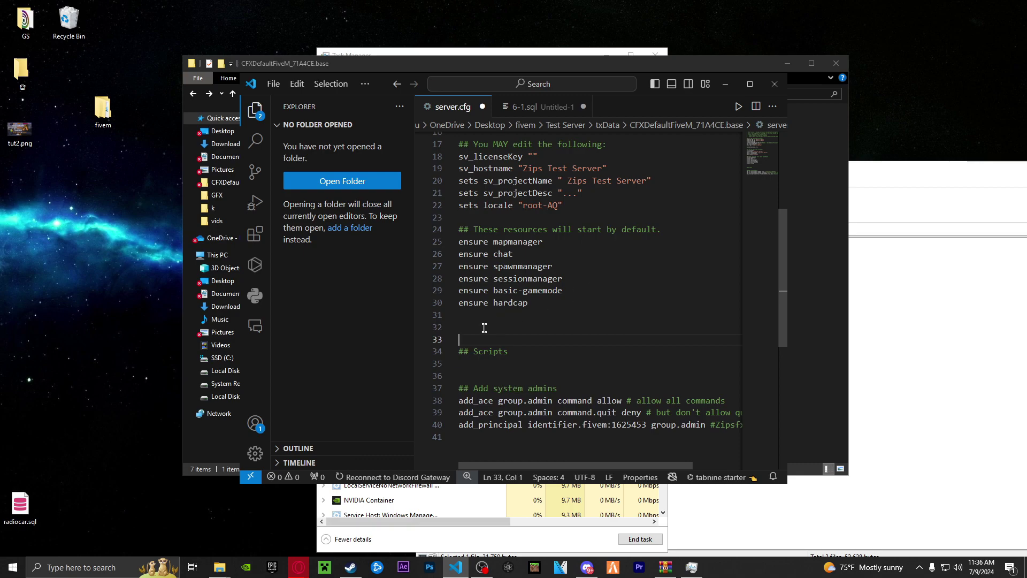
pyautogui.click(489, 330)
pyautogui.write('##')
pyautogui.write('Meu')
pyautogui.write('u')
pyautogui.press('Return')
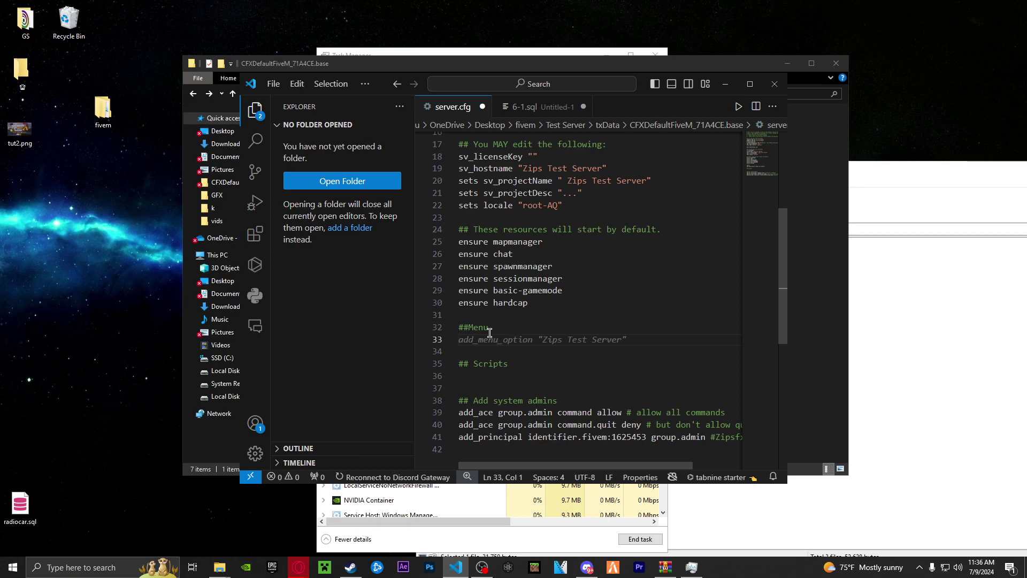
# Add the line "ensure vMenu" under the Menu heading and save server.cfg
pyautogui.write('ensure ')
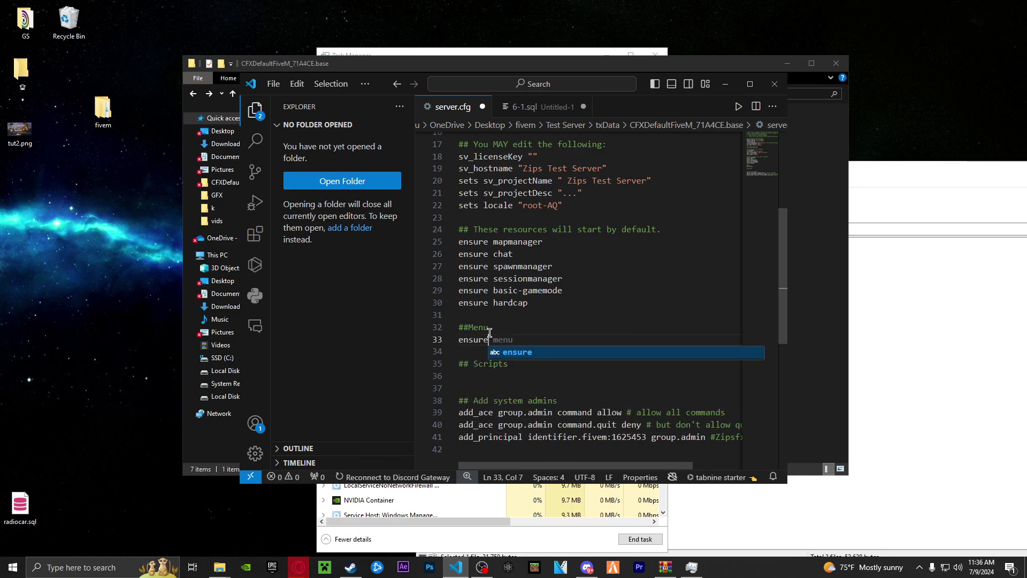
pyautogui.write('vMenu')
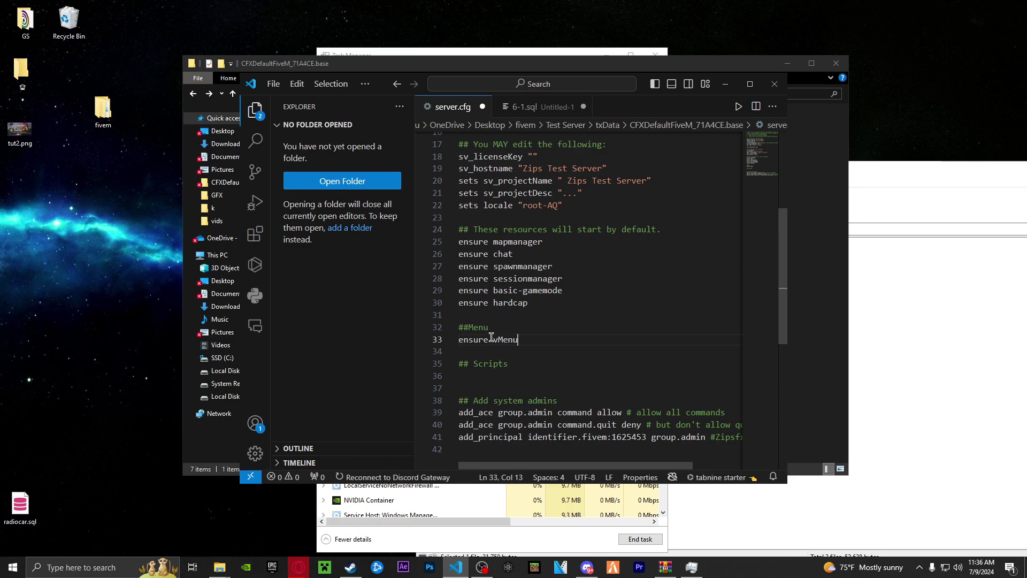
pyautogui.click(514, 366)
pyautogui.click(475, 364)
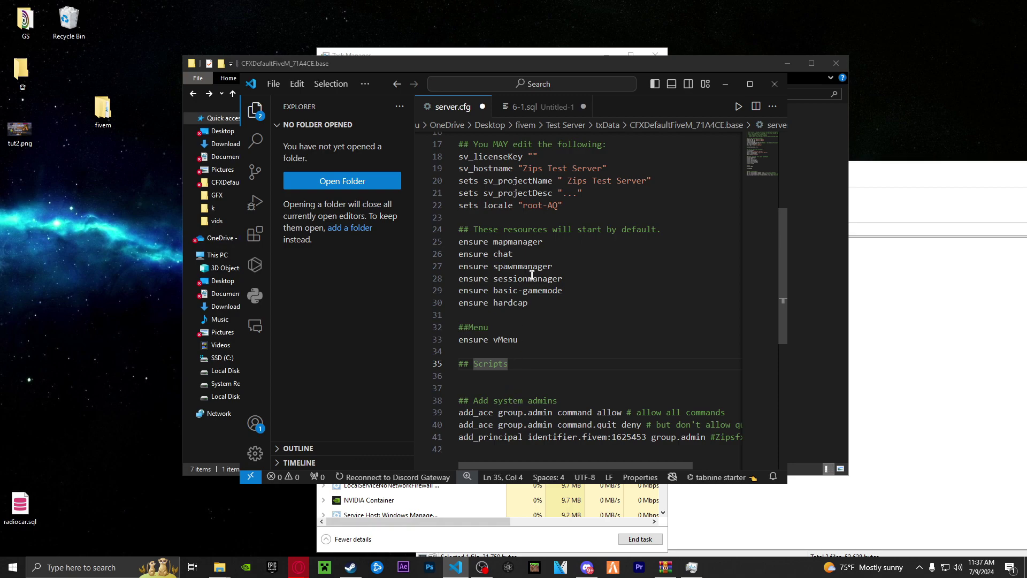
pyautogui.click(542, 315)
pyautogui.click(273, 84)
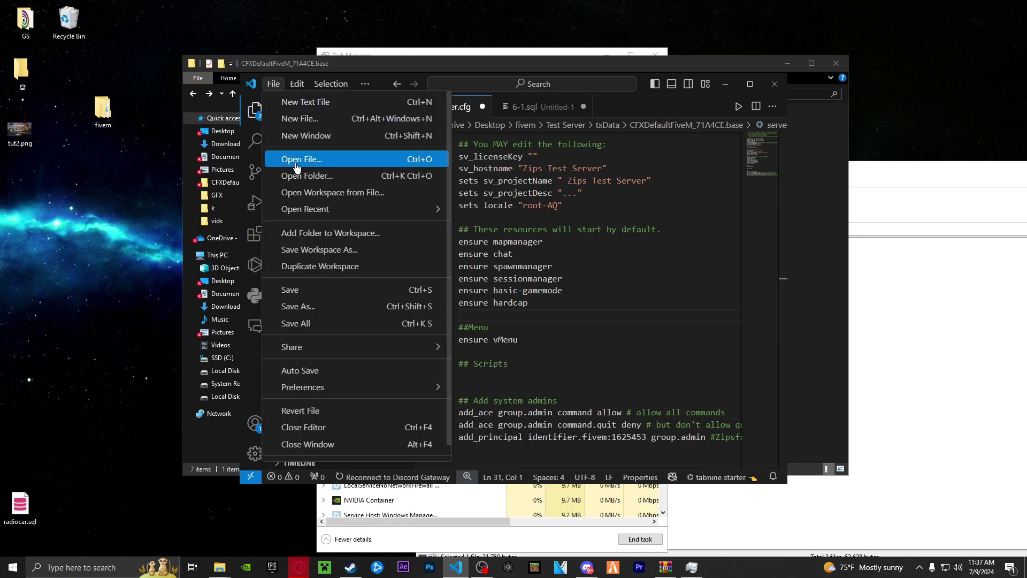
pyautogui.press('Escape')
pyautogui.hotkey('ctrl', 's')
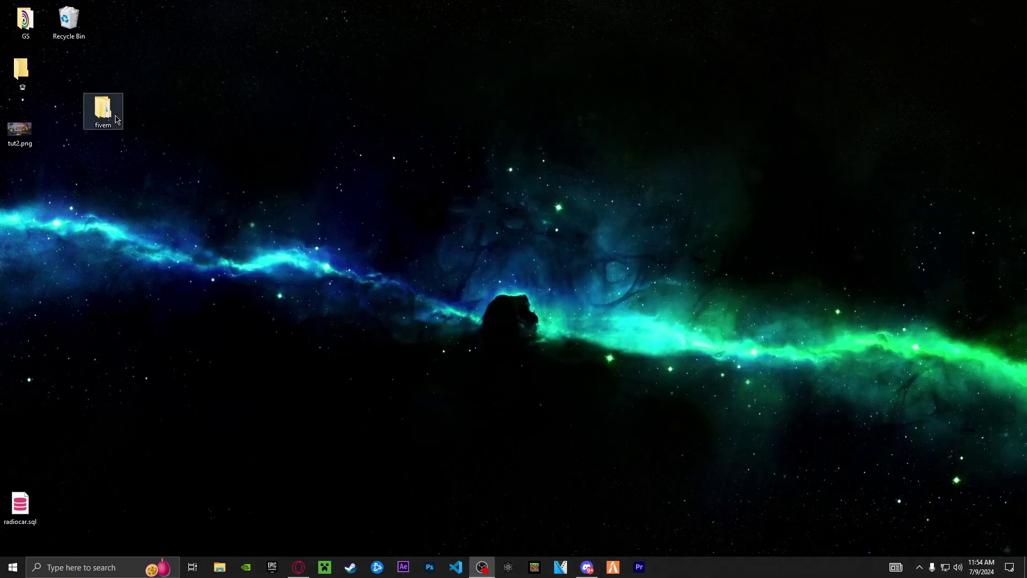
# Open CFXDefaultFiveM_71A4CE.base through fivem, Test Server and txData, and go back to the Test Server folder
pyautogui.doubleClick(116, 119)
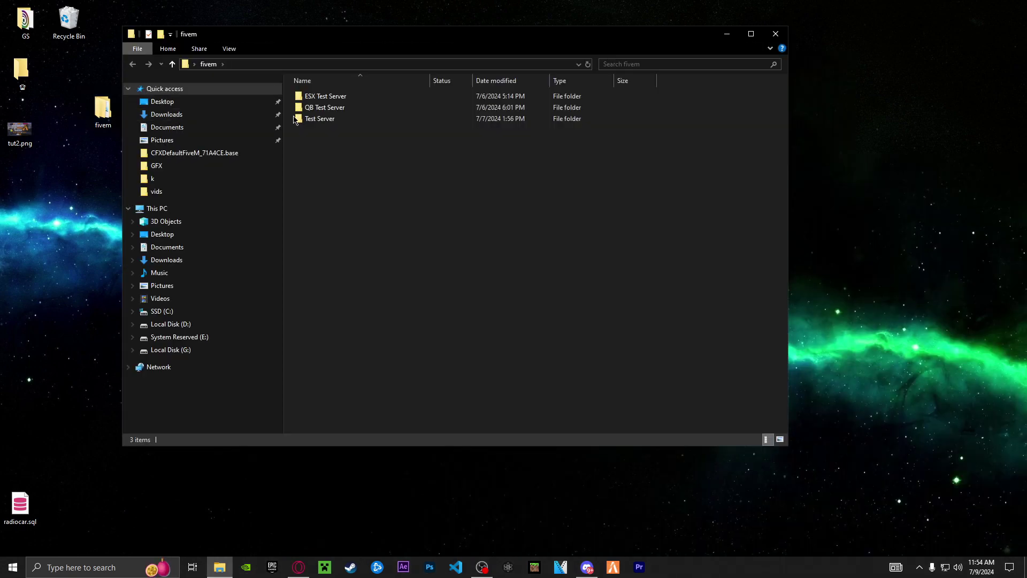
pyautogui.doubleClick(325, 121)
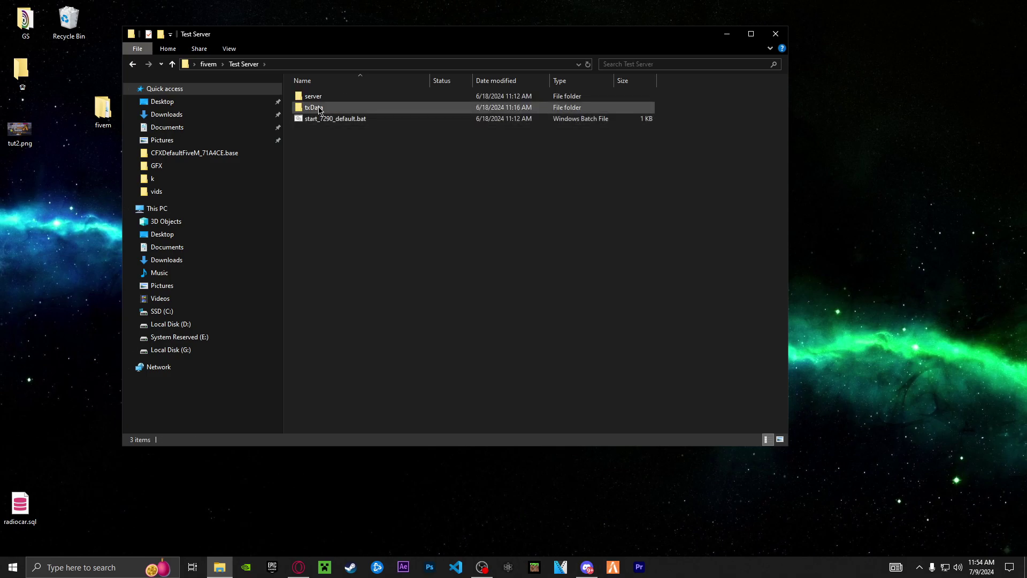
pyautogui.doubleClick(319, 108)
pyautogui.doubleClick(336, 99)
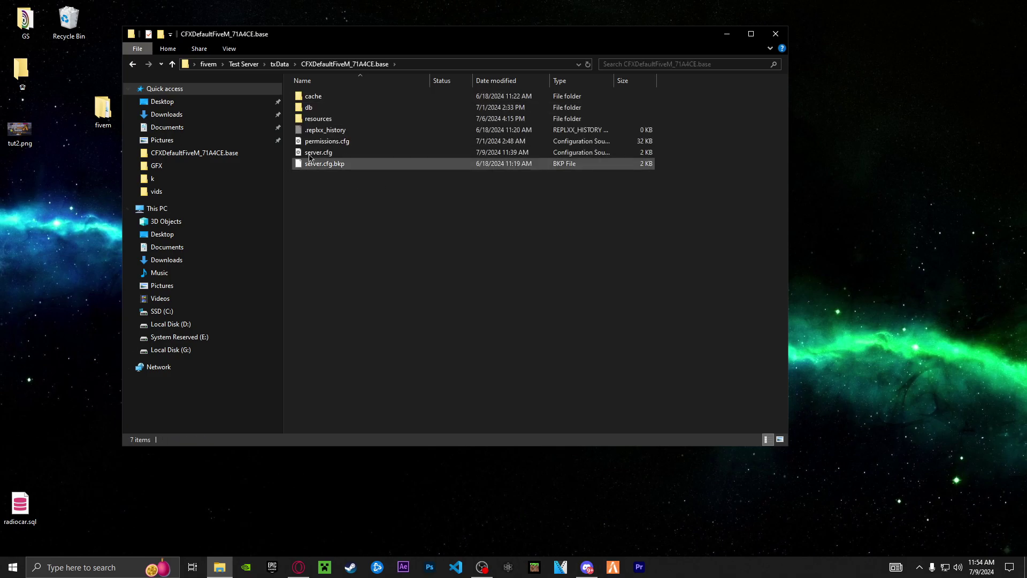
pyautogui.click(253, 65)
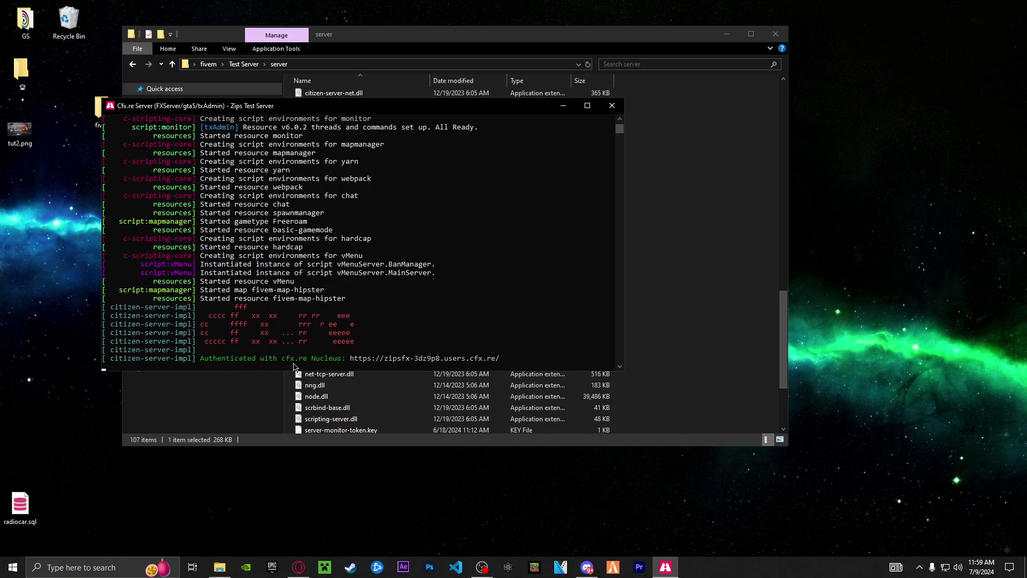
# Switch to FiveM, view the history of previously played servers, and return to the home page
pyautogui.click(613, 567)
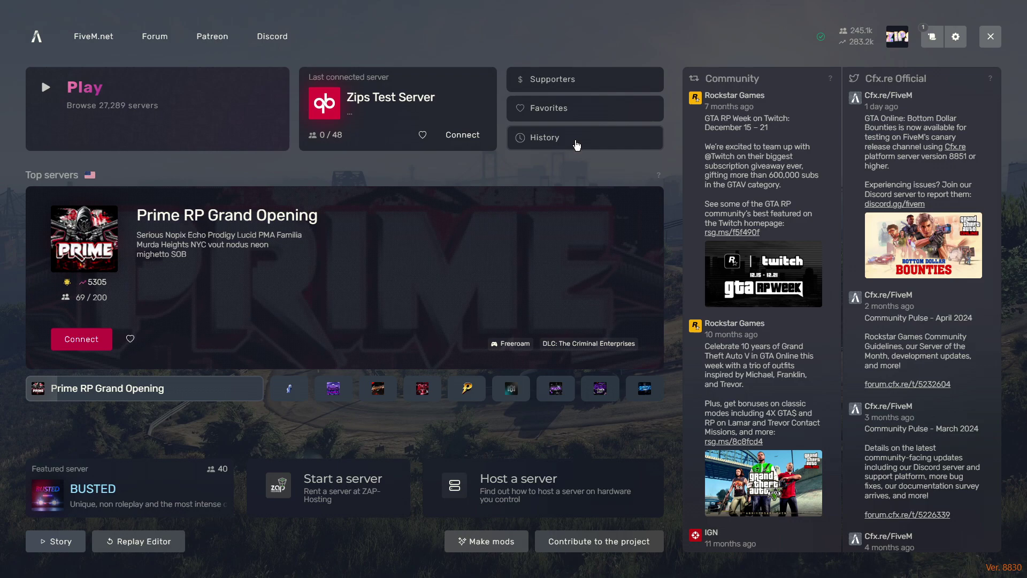
pyautogui.click(576, 143)
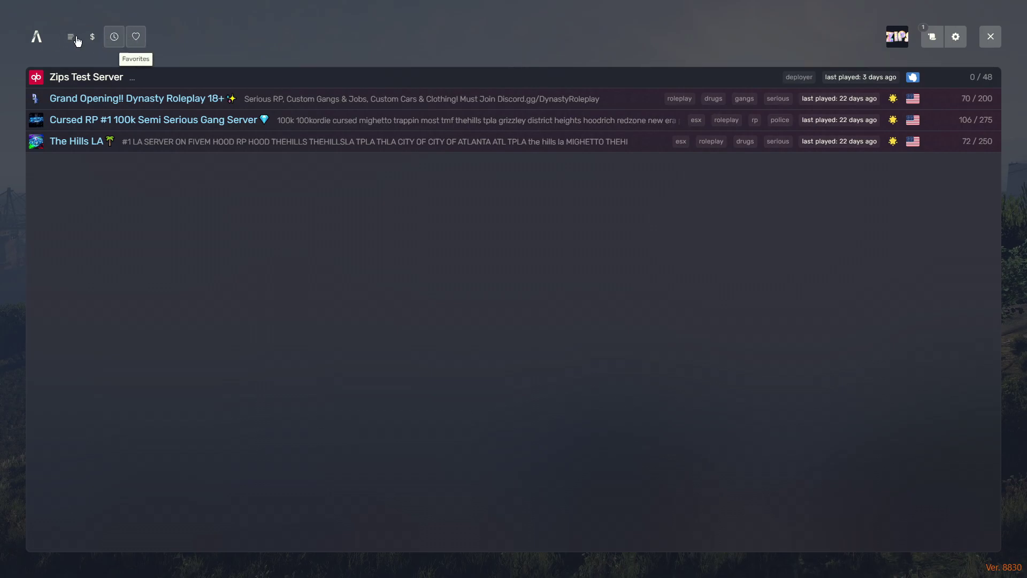
pyautogui.click(41, 45)
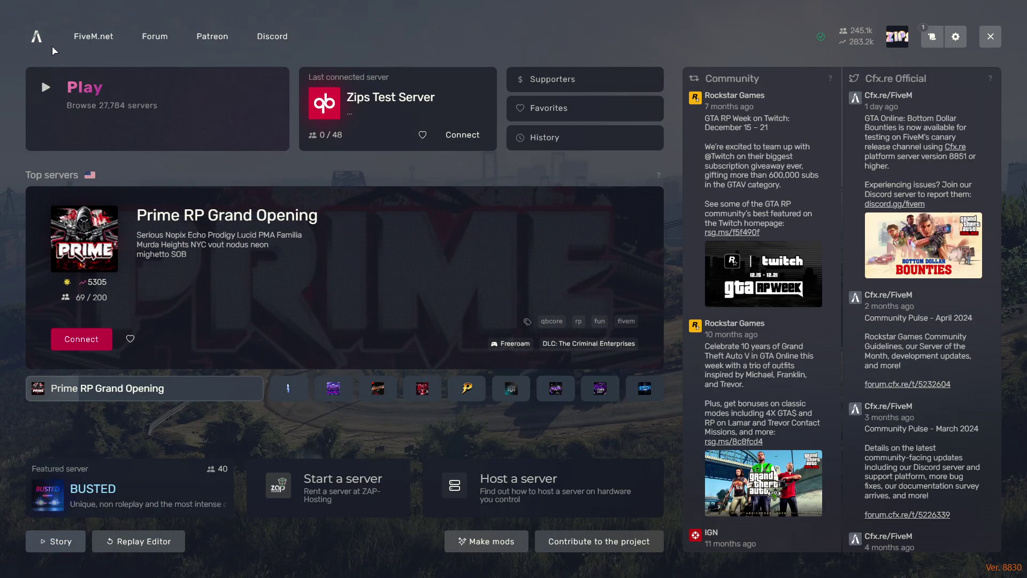
# Search the server list for "zips t", clear the search, and return to the home page
pyautogui.click(101, 118)
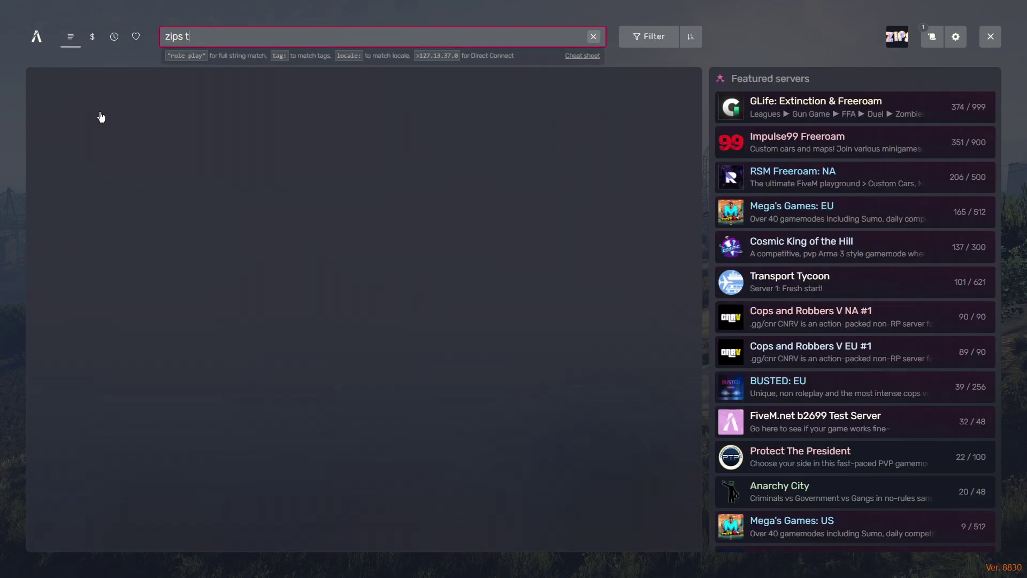
pyautogui.click(990, 37)
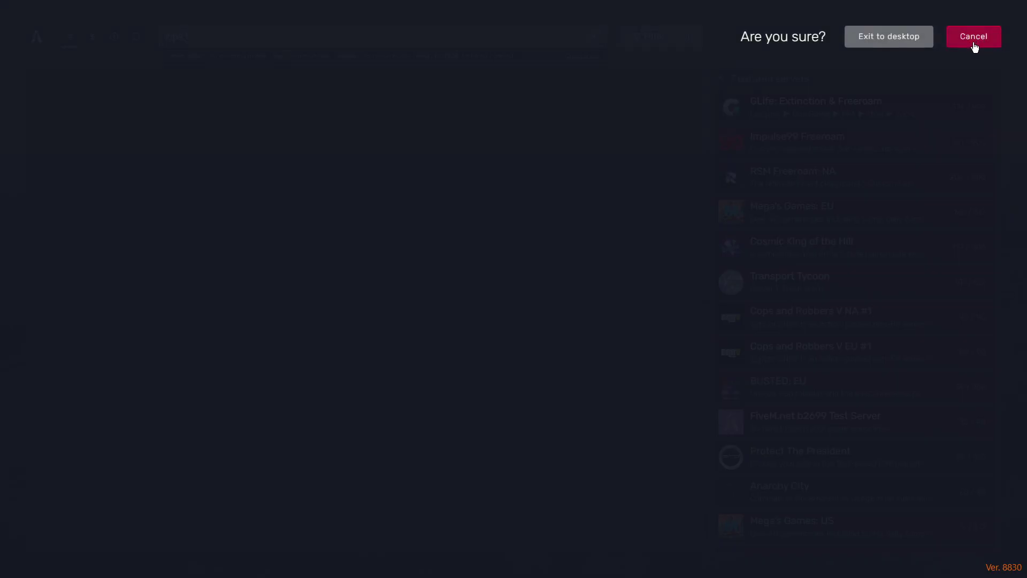
pyautogui.click(965, 46)
pyautogui.click(648, 33)
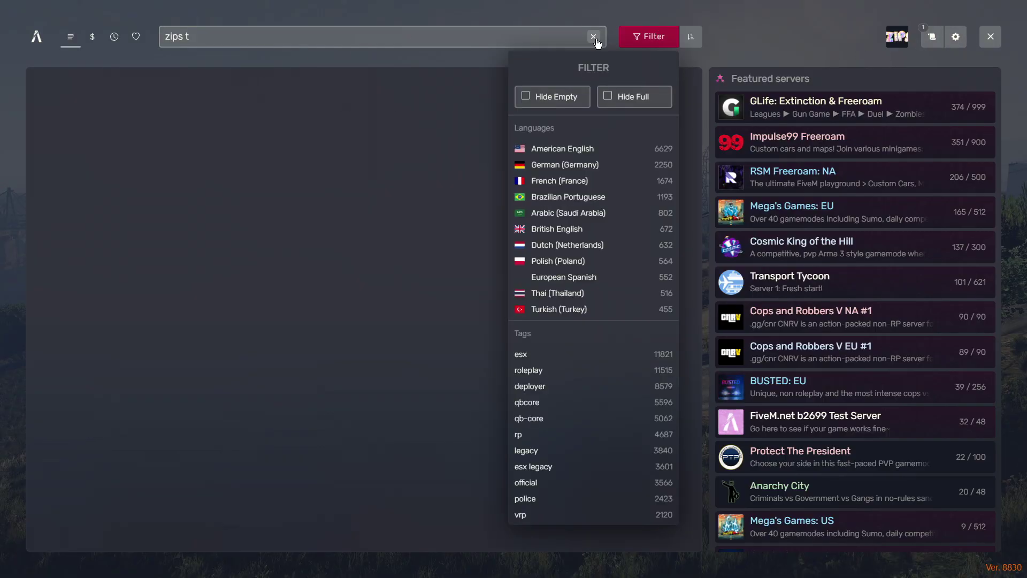
pyautogui.click(593, 36)
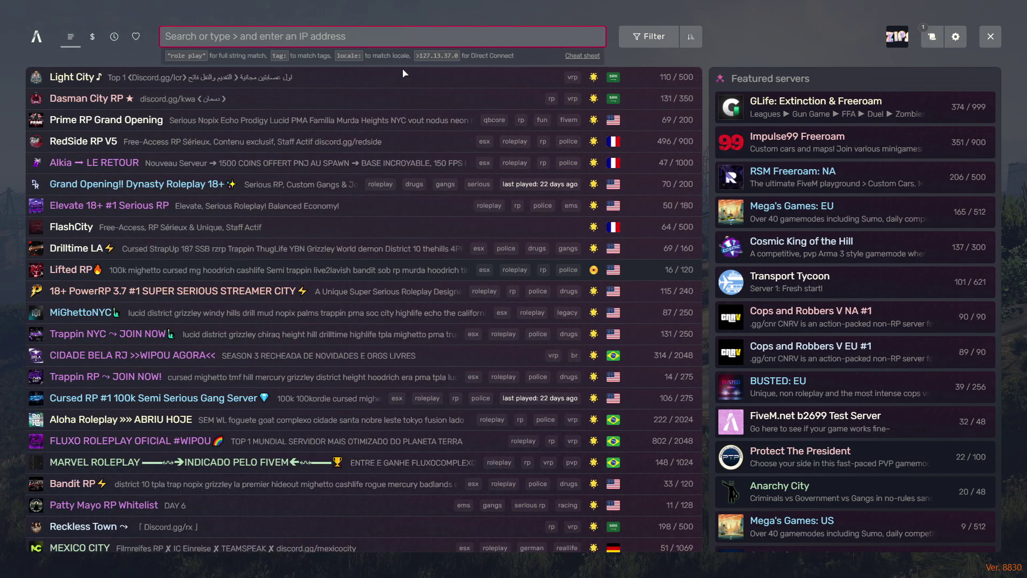
pyautogui.click(36, 37)
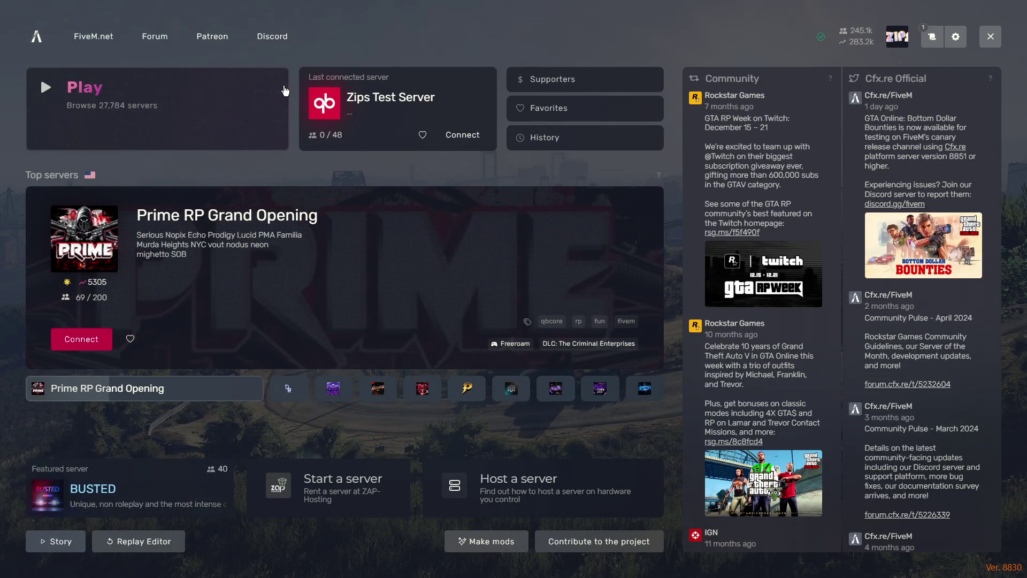
# Search the server list for "Zips Test" and clear the search text
pyautogui.click(69, 91)
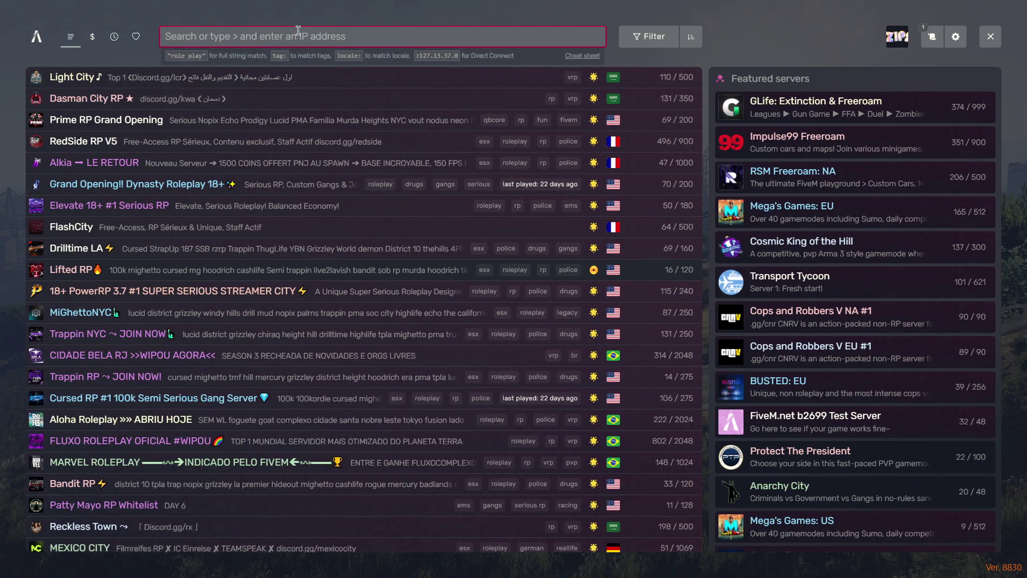
pyautogui.write('Zips Test')
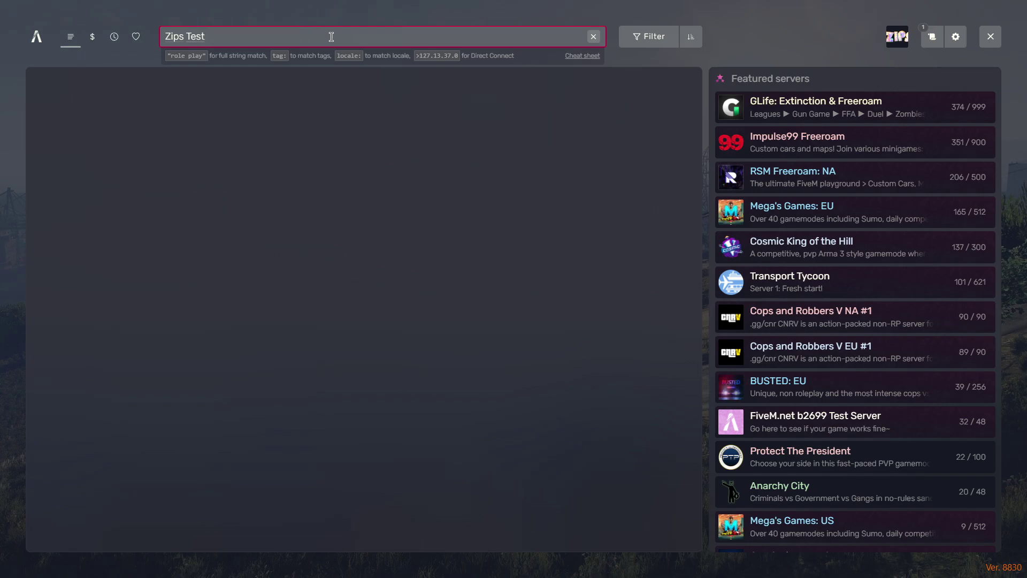
pyautogui.click(630, 39)
pyautogui.click(539, 34)
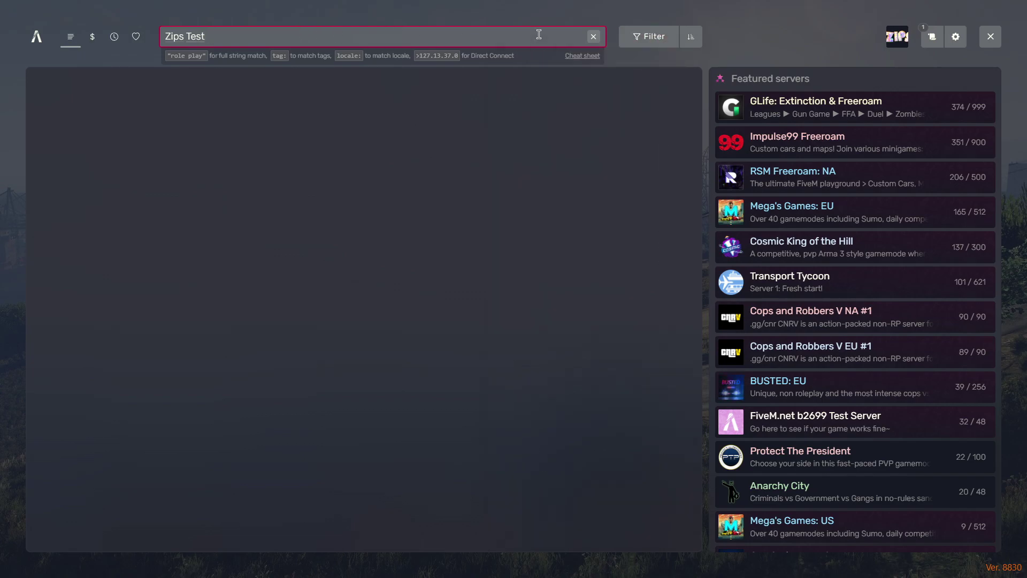
pyautogui.moveTo(257, 39); pyautogui.dragTo(154, 48)
pyautogui.press('BackSpace')
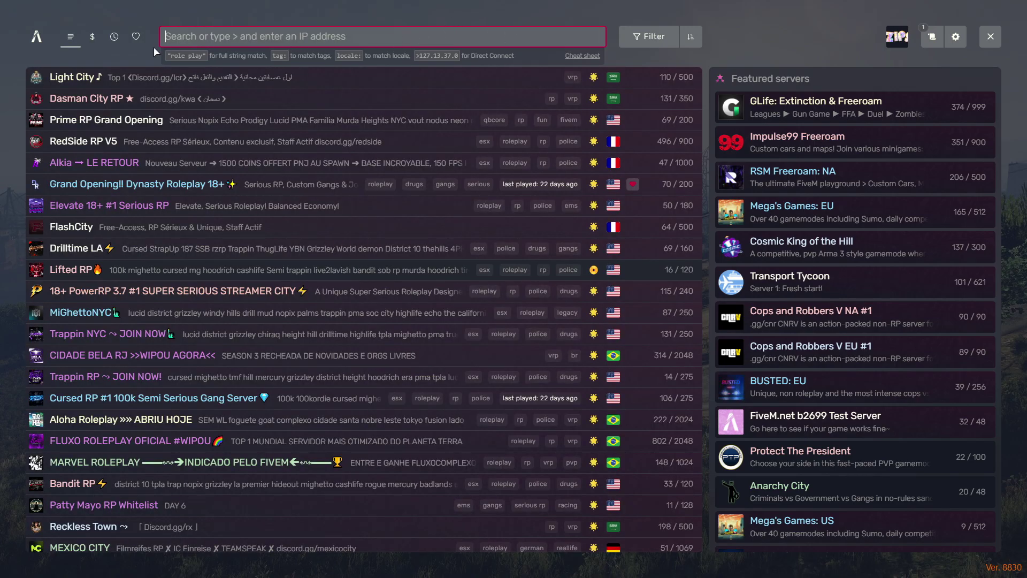
# Search the server list for "Zips"
pyautogui.write('z')
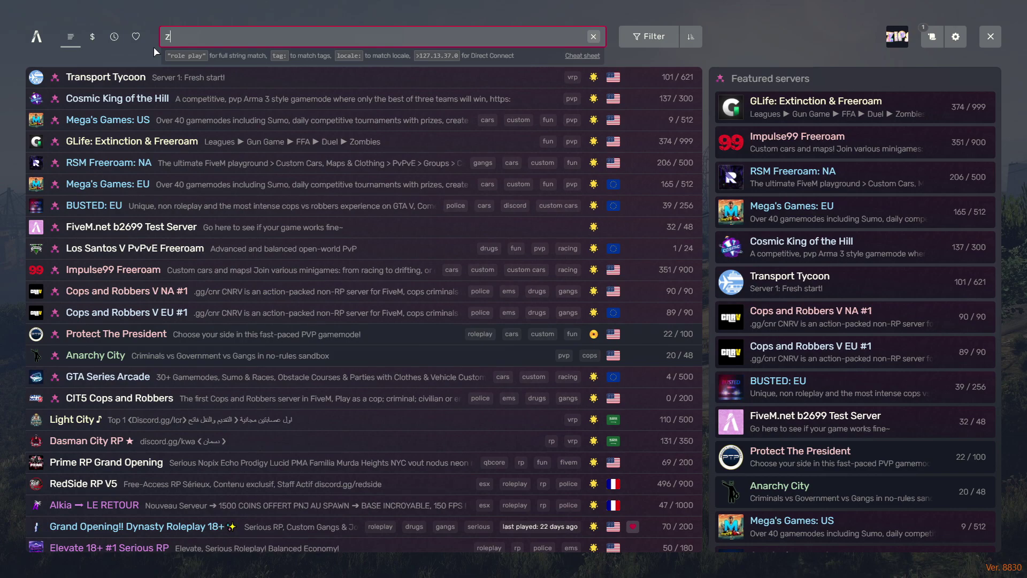
pyautogui.write('ips')
pyautogui.press('BackSpace')
pyautogui.press('BackSpace')
pyautogui.press('BackSpace')
pyautogui.press('BackSpace')
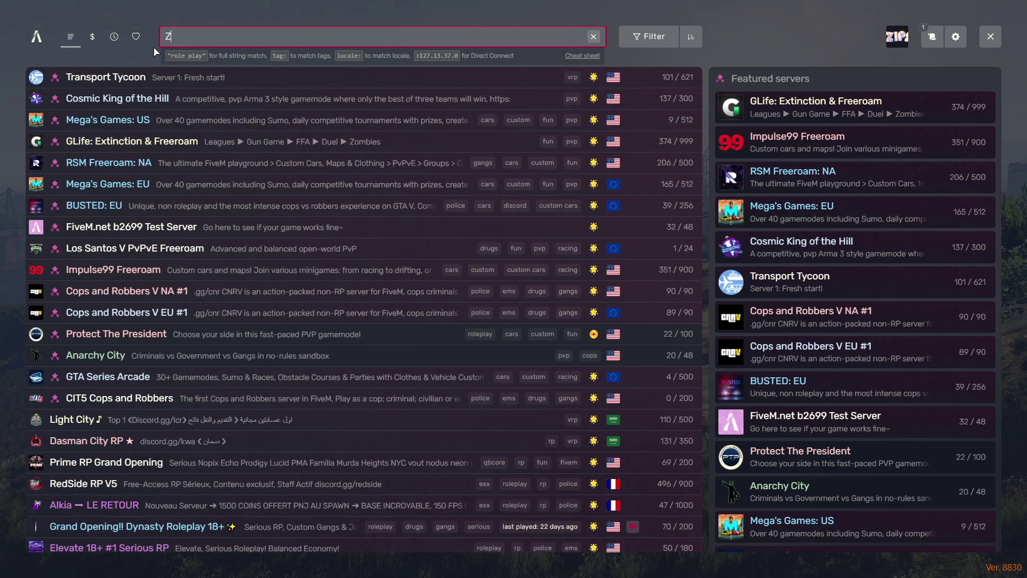
pyautogui.write('Zips')
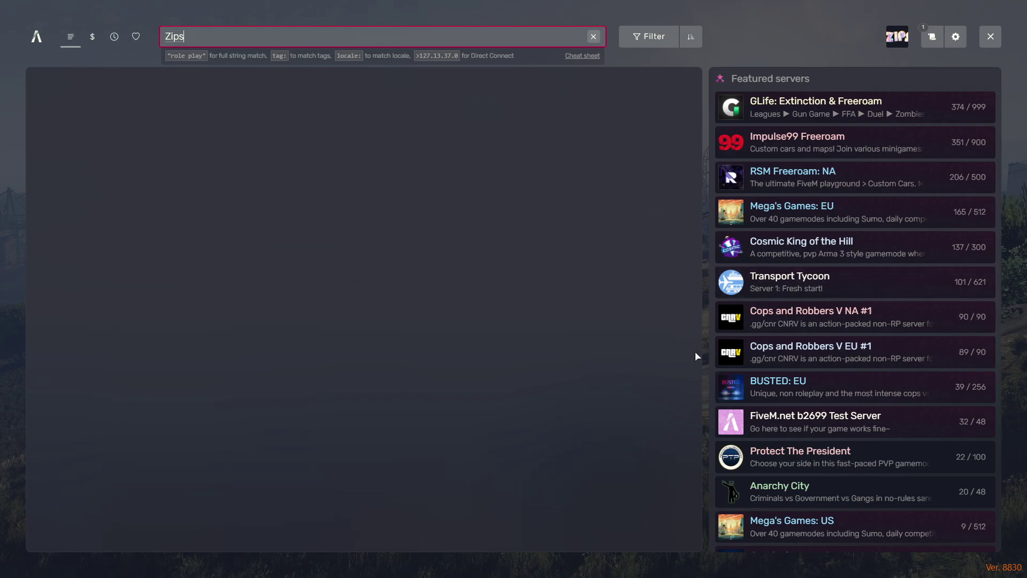
# Switch to the Cfx.re Server console of Zips Test Server and review its startup log
pyautogui.press('super')
pyautogui.click(663, 568)
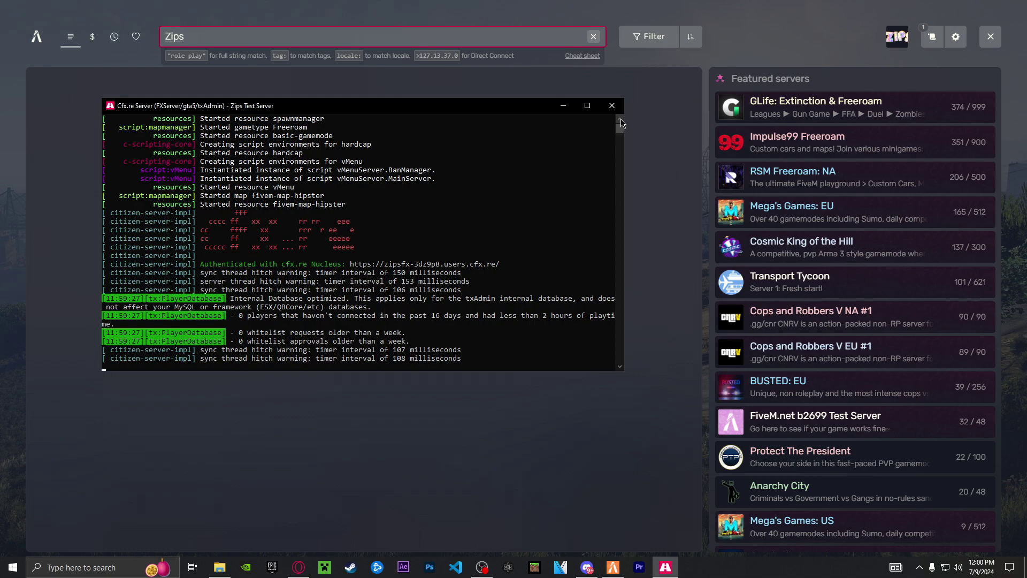
pyautogui.scroll(9, 621, 123)
pyautogui.scroll(9, 621, 123)
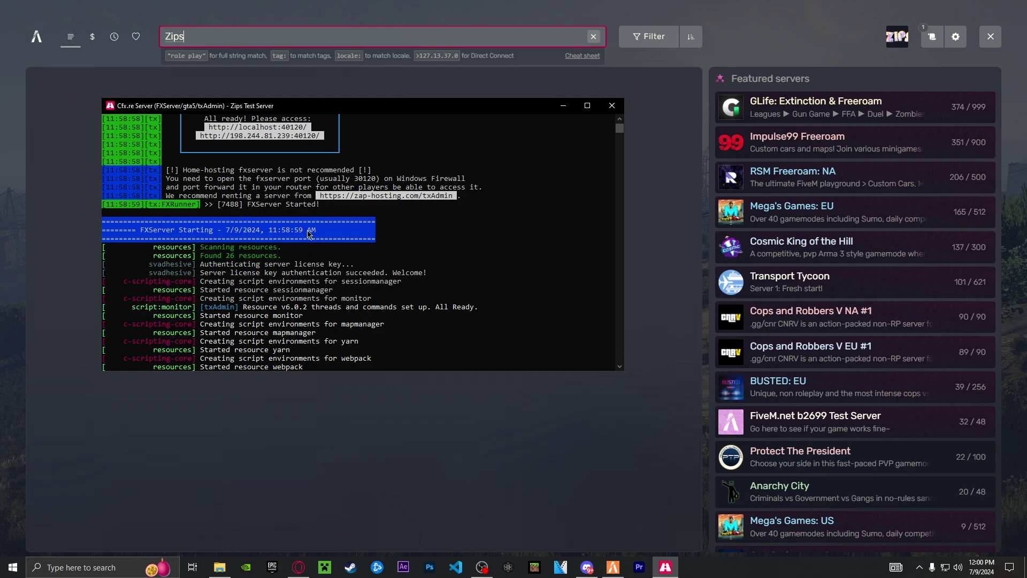
# Return to the FiveM home page and connect to the local desktop server on LAN
pyautogui.click(56, 114)
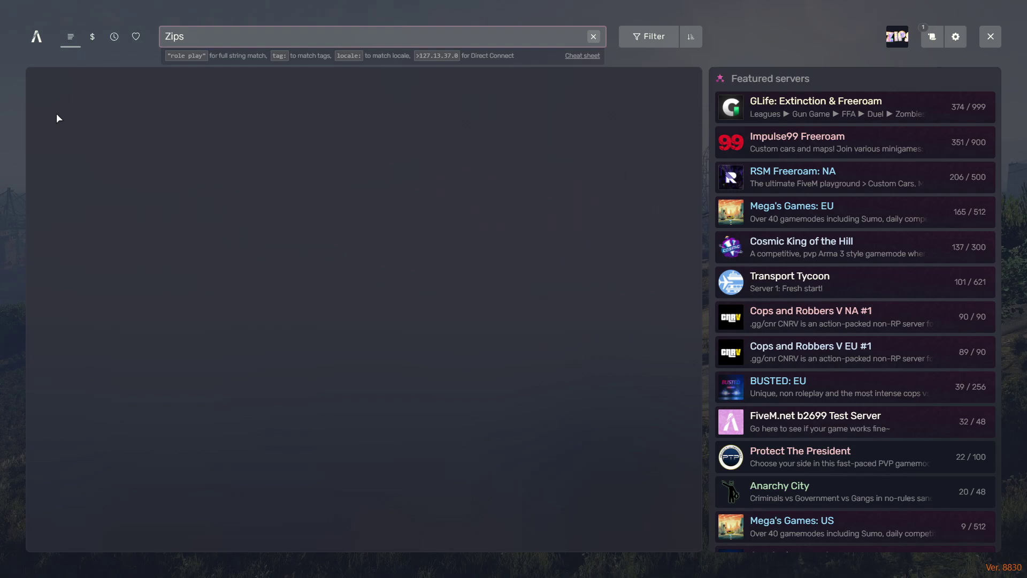
pyautogui.click(32, 43)
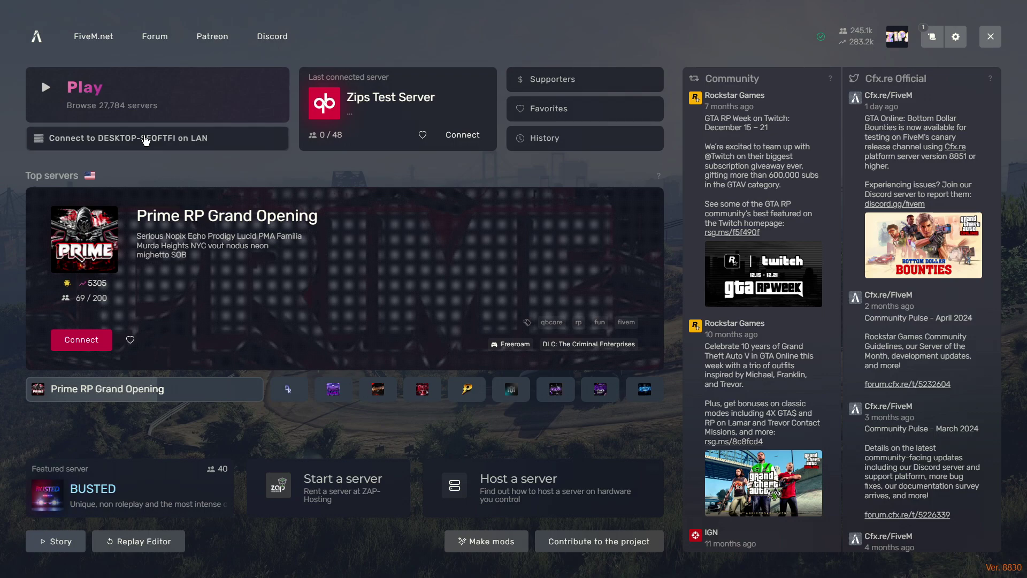
pyautogui.click(146, 140)
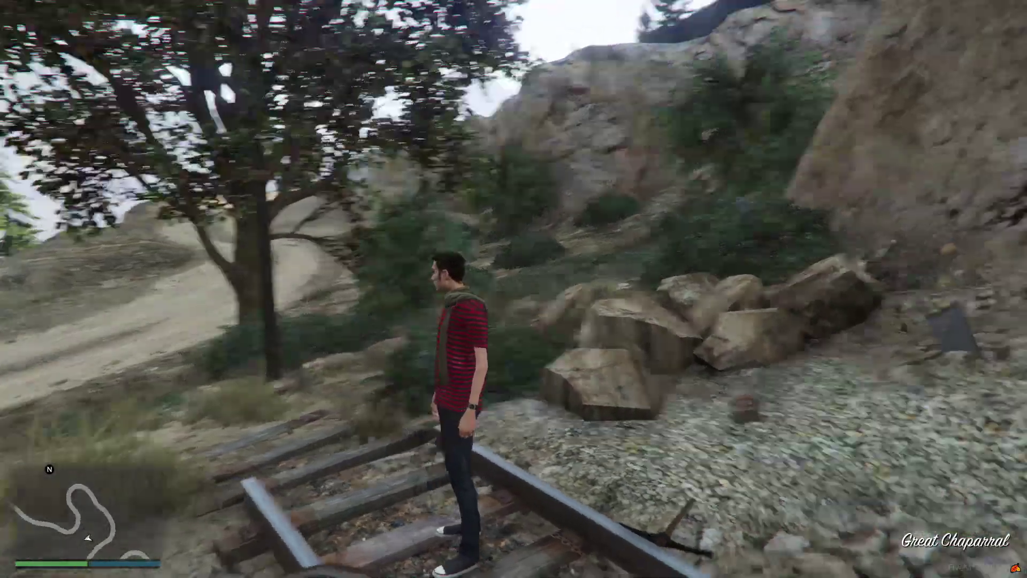
pyautogui.press('a')
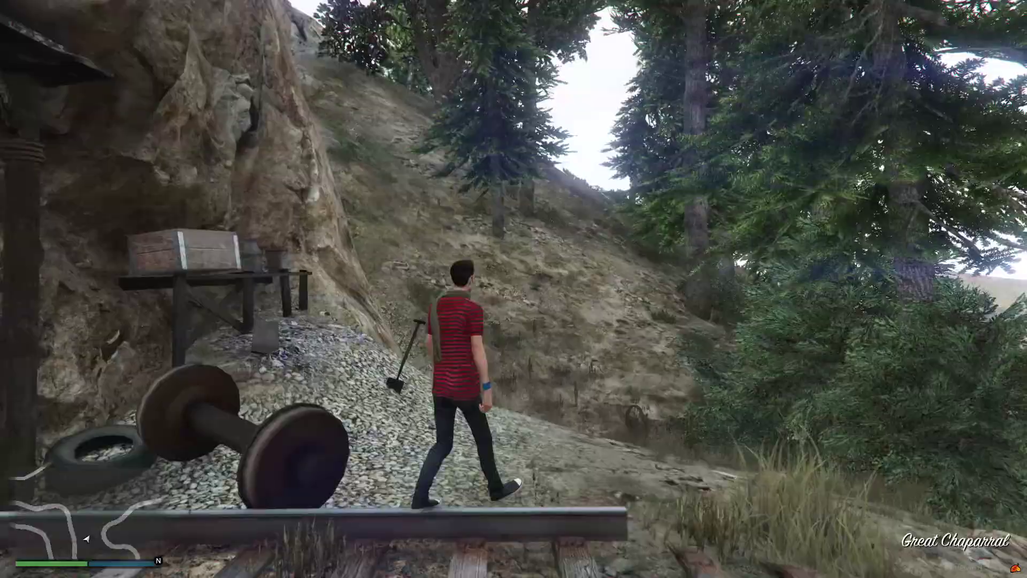
pyautogui.press('shift')
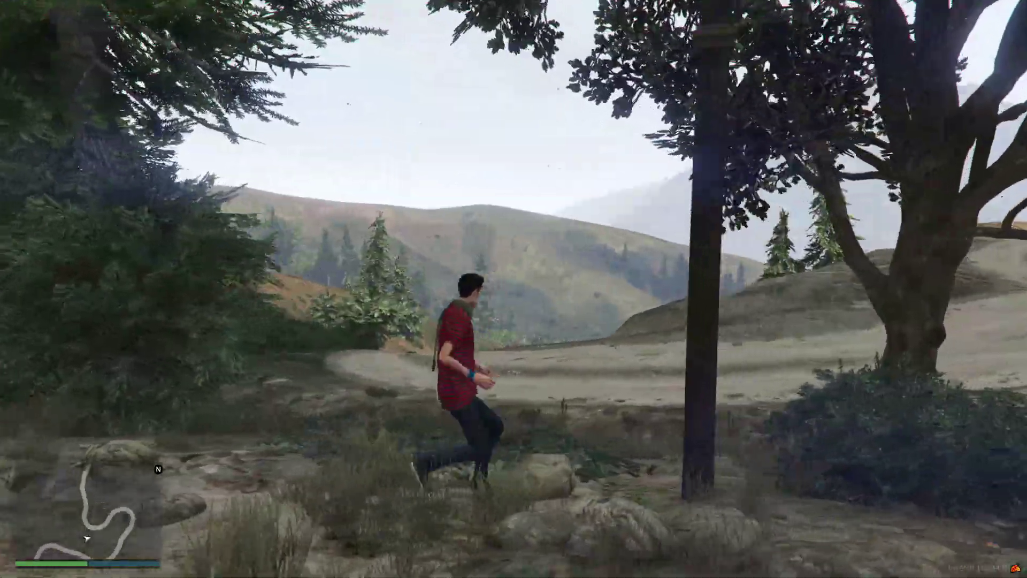
pyautogui.press('s')
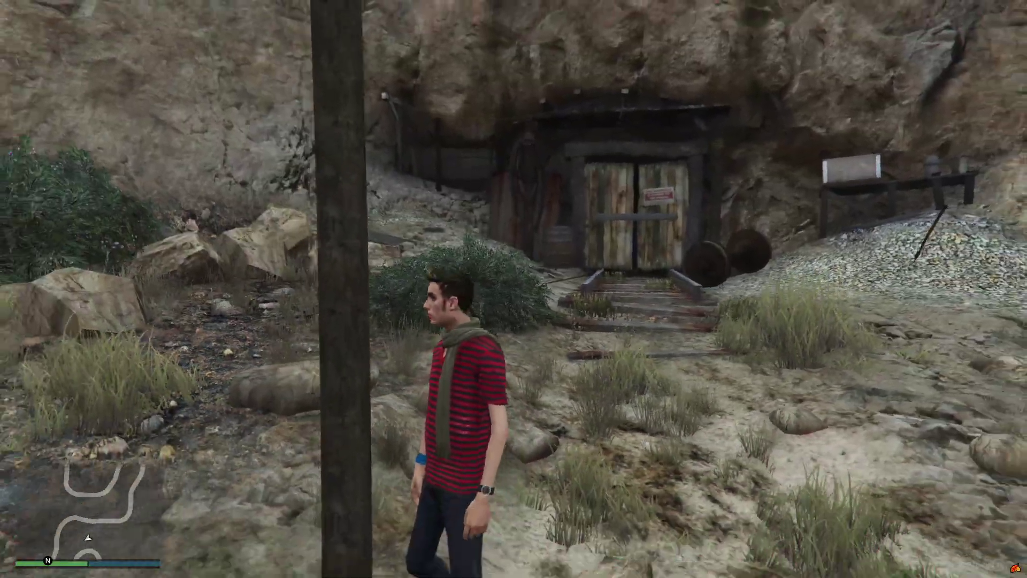
# Open vMenu in the game and browse its Online Players list, Vehicle Spawner and main menu categories
pyautogui.press('m')
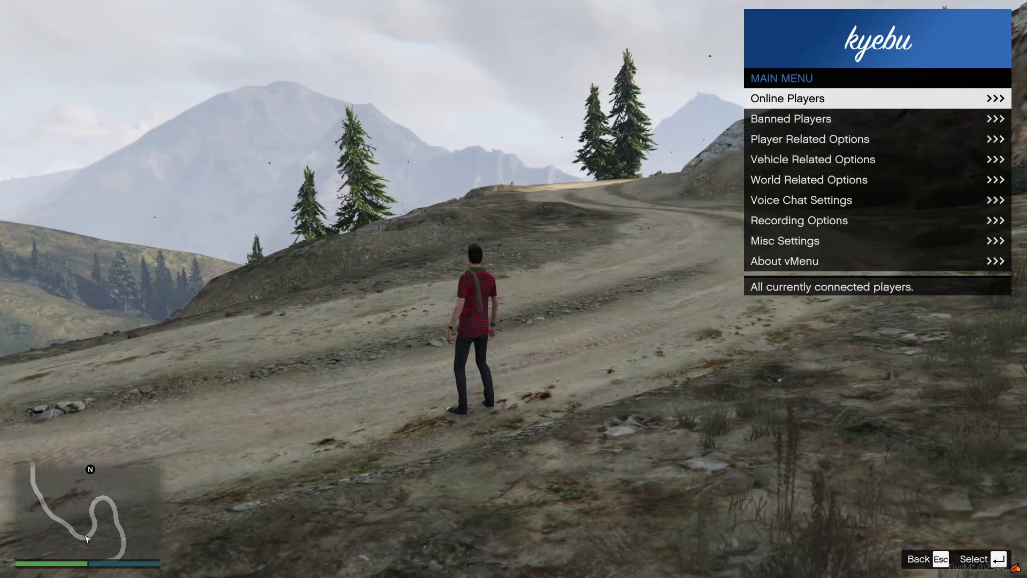
pyautogui.press('Return')
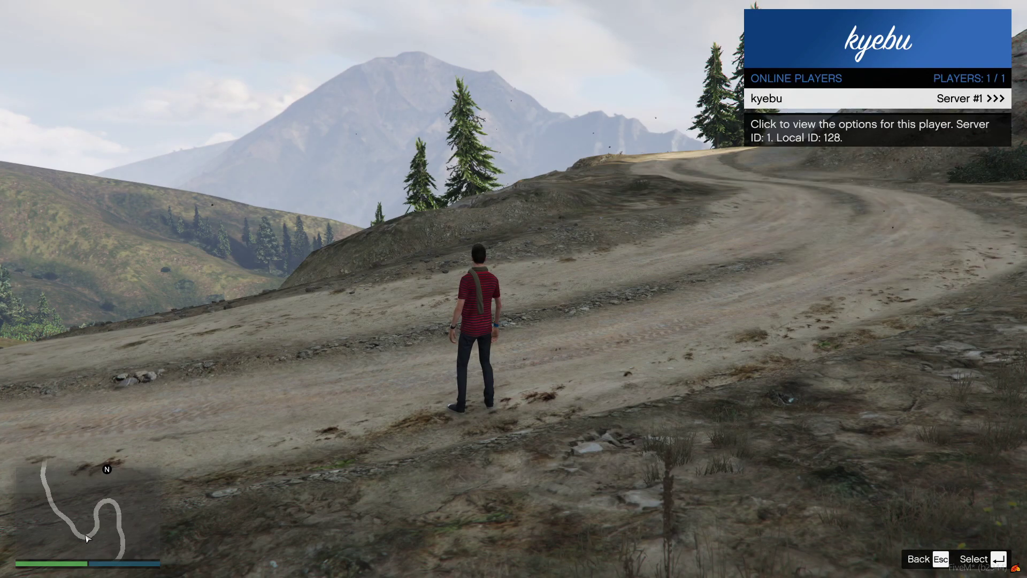
pyautogui.press('Escape')
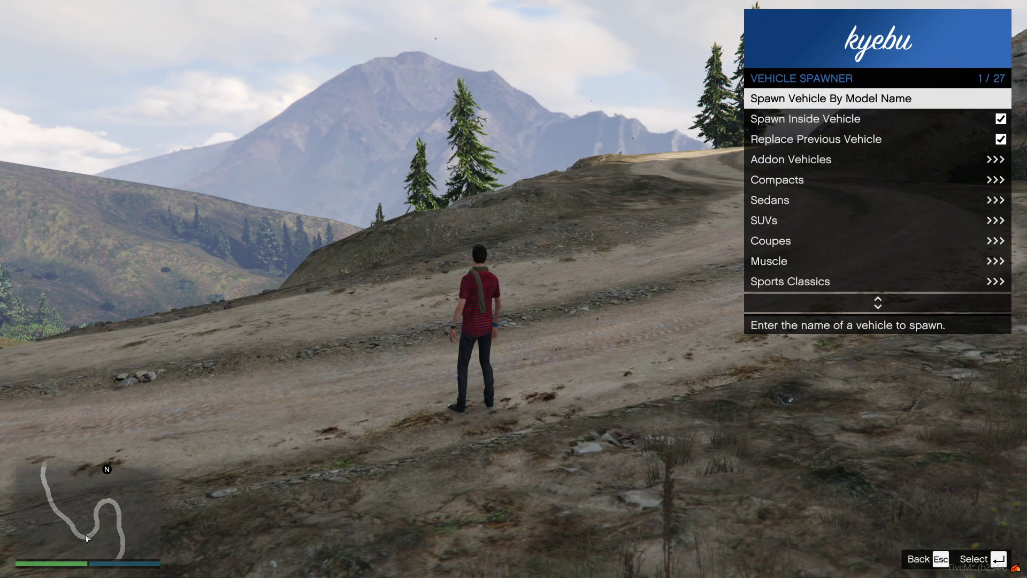
pyautogui.press('Escape')
pyautogui.press('Down')
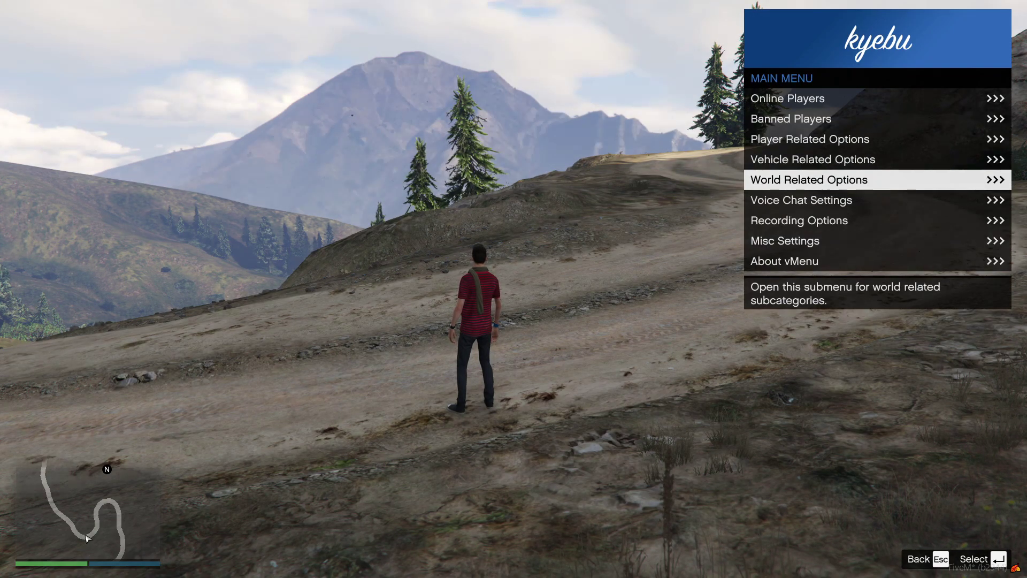
pyautogui.press('Down')
pyautogui.press('Up')
pyautogui.press('Up')
pyautogui.press('Up')
pyautogui.press('Return')
pyautogui.press('Escape')
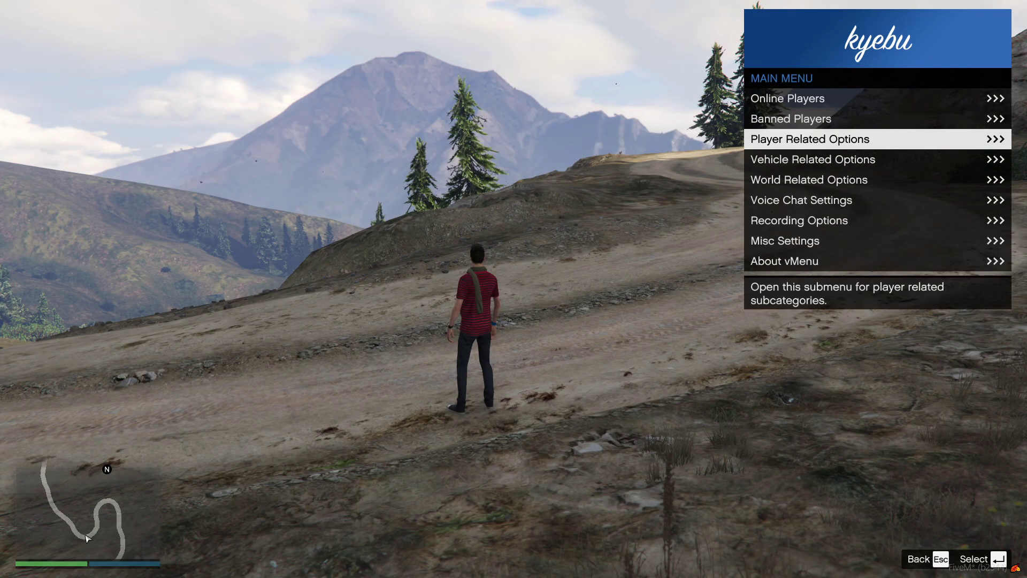
# Open Weapon Options under Player Related Options in vMenu
pyautogui.press('Down')
pyautogui.press('Down')
pyautogui.press('Up')
pyautogui.press('Up')
pyautogui.press('Return')
pyautogui.press('Down')
pyautogui.press('Down')
pyautogui.press('Down')
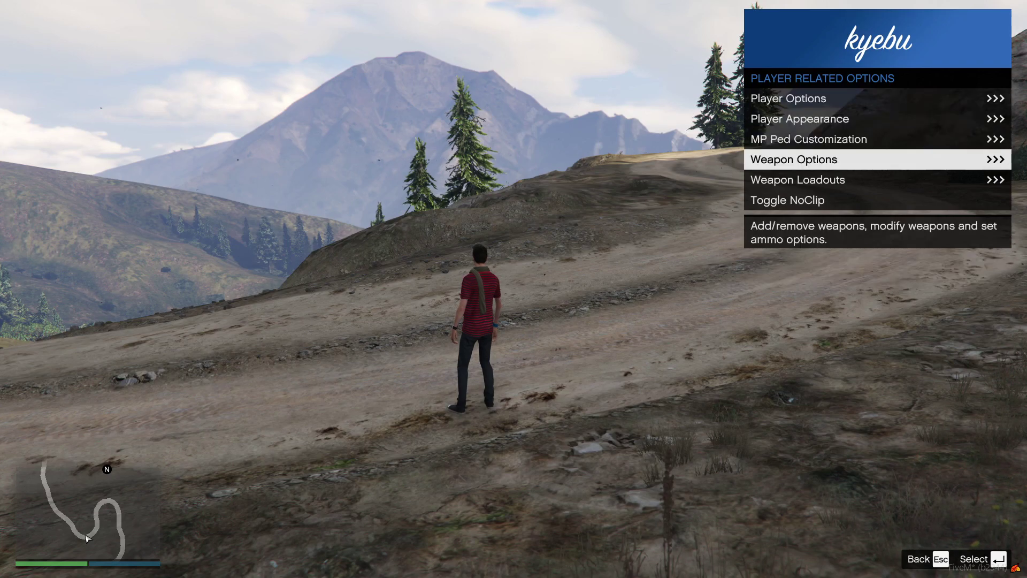
pyautogui.press('Return')
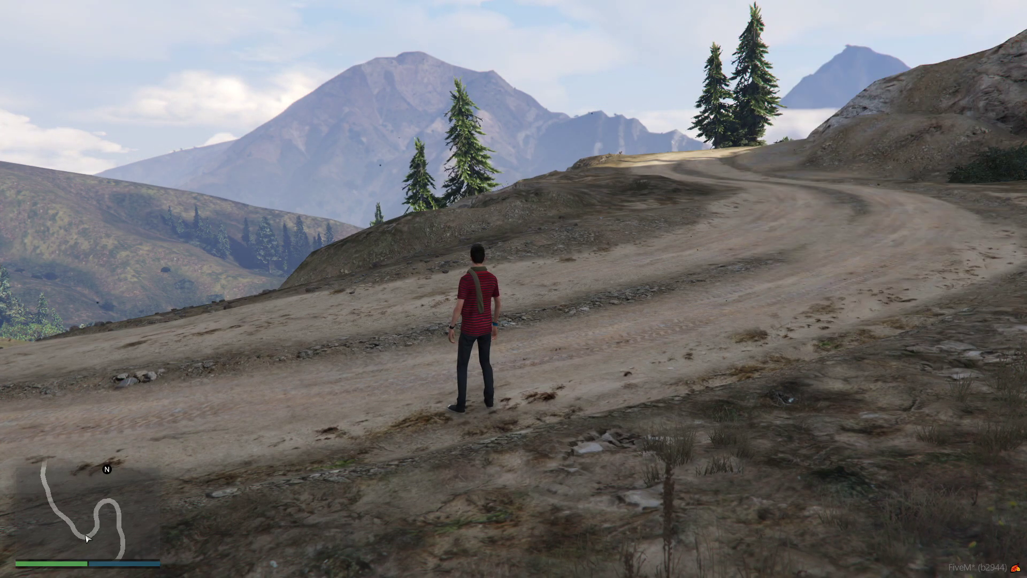
# Equip the grenade launcher from the weapon wheel and test-fire it at the hillside beside the dirt road
pyautogui.press('Tab')
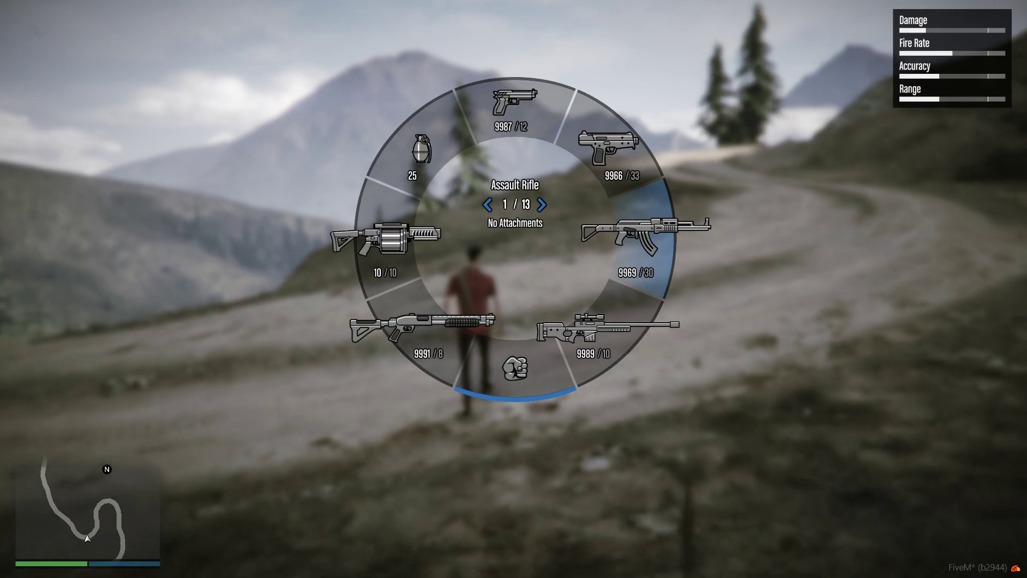
pyautogui.press('w')
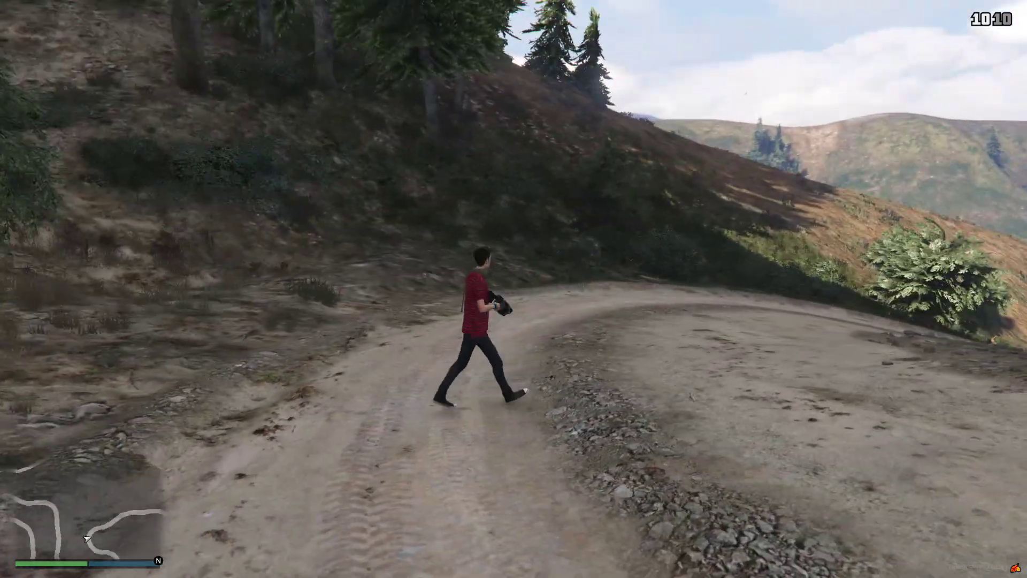
pyautogui.rightClick(513, 289)
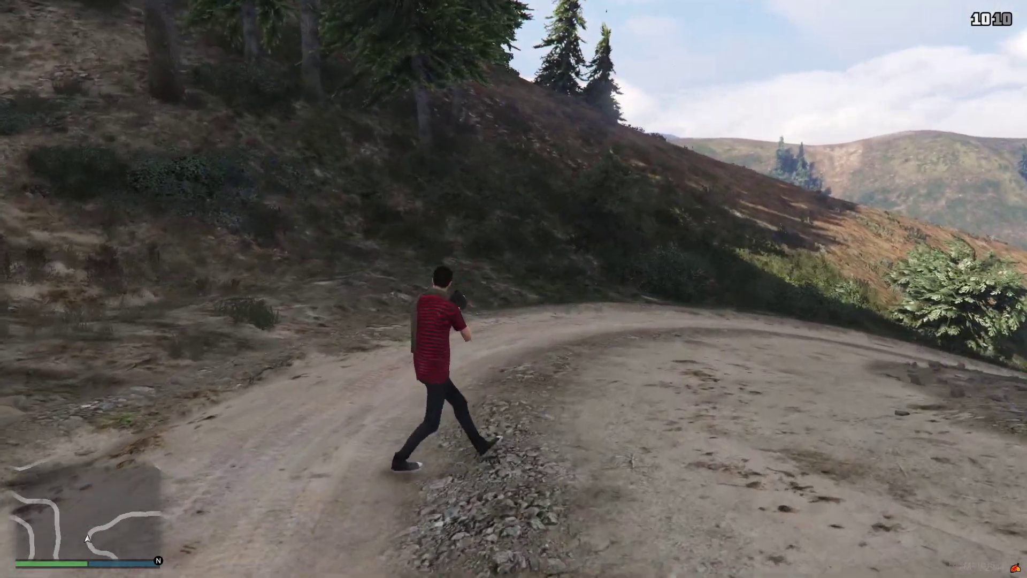
pyautogui.click(513, 289)
pyautogui.click(513, 289)
pyautogui.press('w')
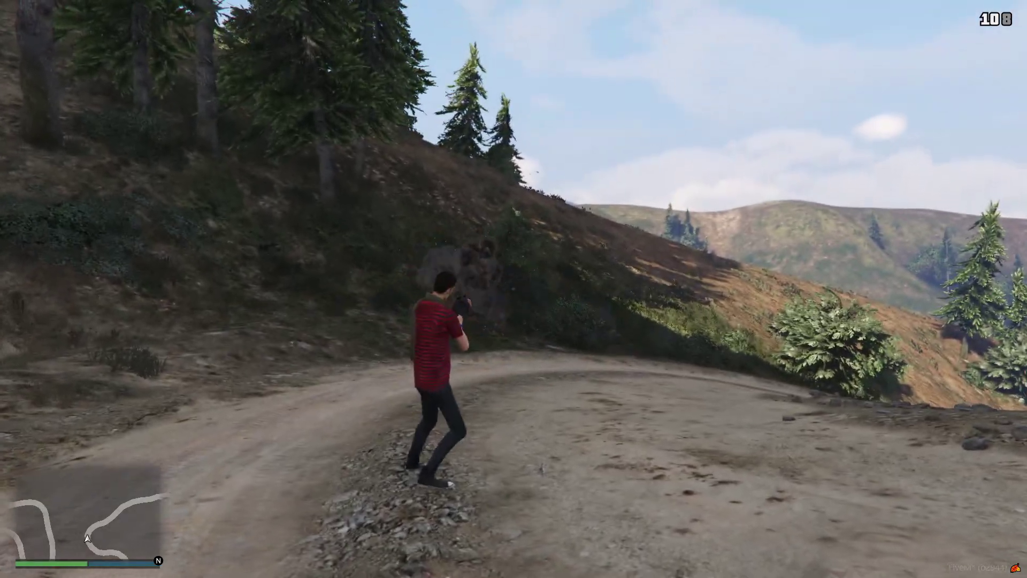
pyautogui.press('w')
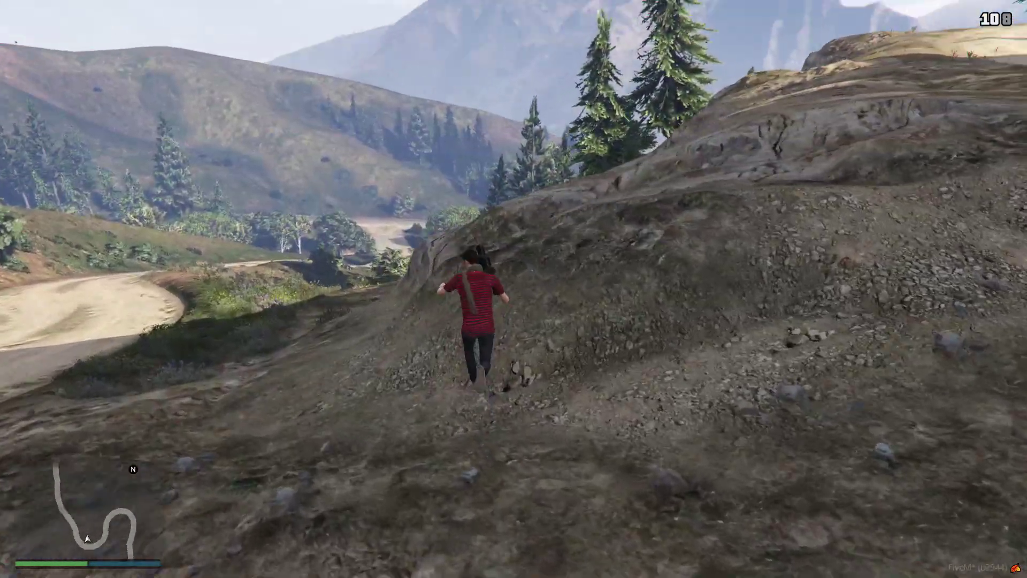
# Equip the Machine Pistol from the weapon wheel and test-fire it from the dirt road
pyautogui.press('Tab')
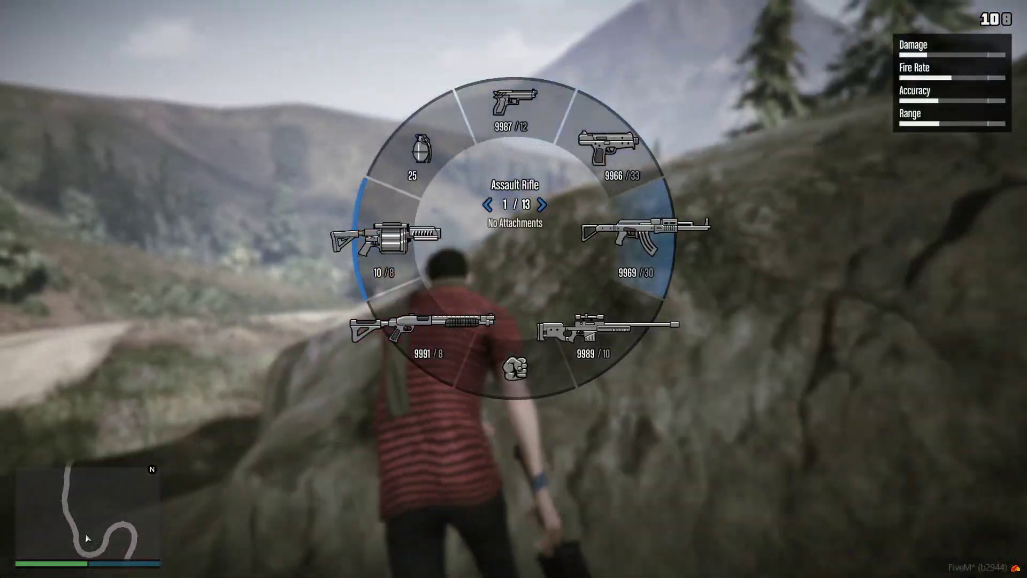
pyautogui.press('w')
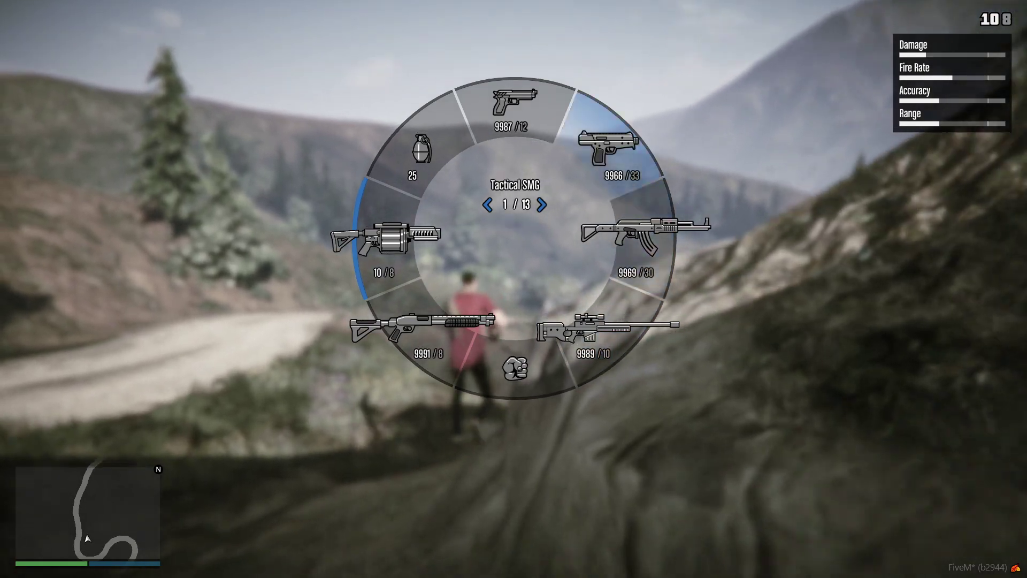
pyautogui.scroll(-2, 513, 289)
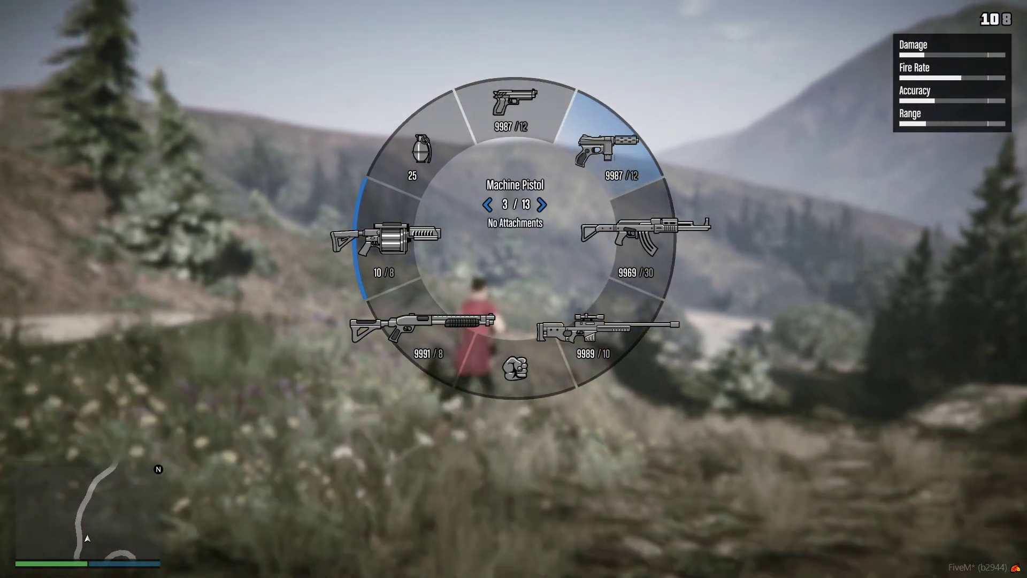
pyautogui.press('Tab')
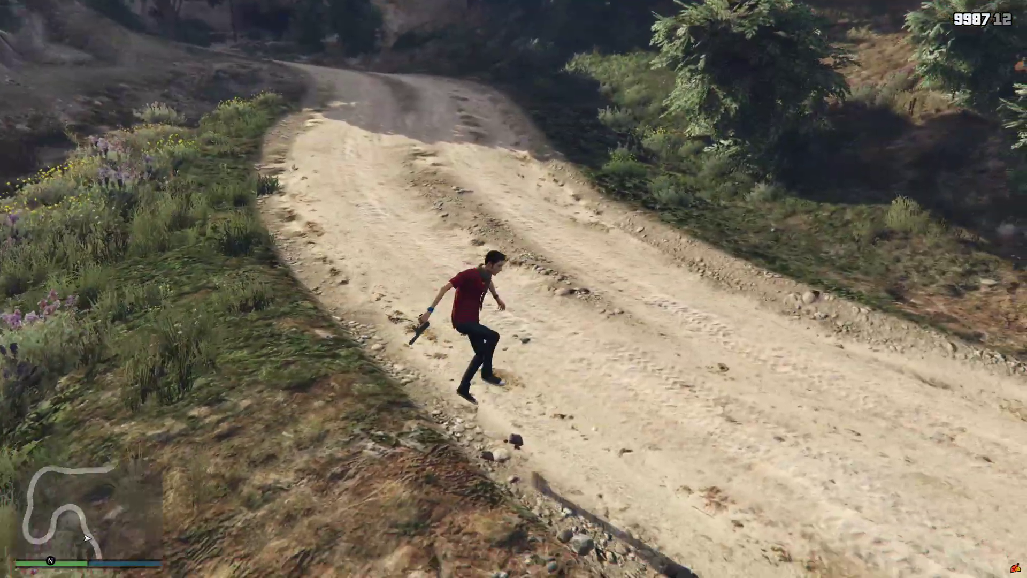
pyautogui.click(513, 289)
pyautogui.click(513, 288)
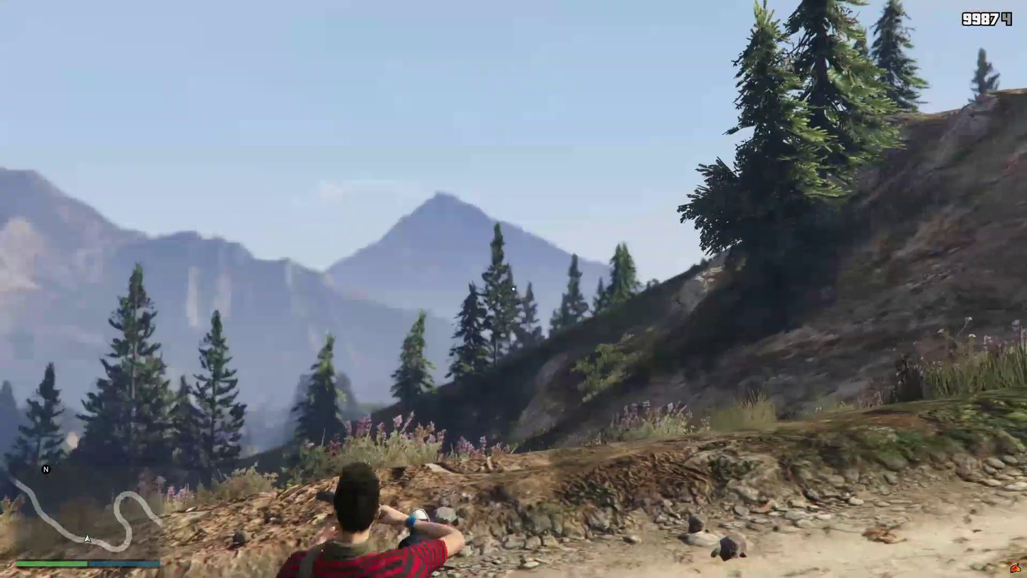
pyautogui.click(513, 289)
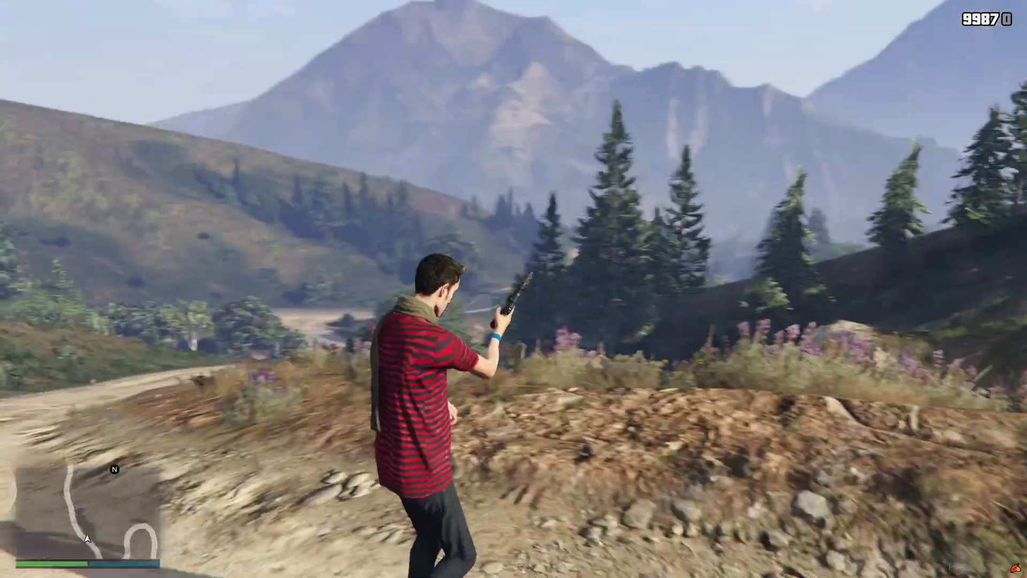
# Walk the character across the Mount Gordo hilltop and reopen the vMenu main menu at Vehicle Related Options
pyautogui.press('w')
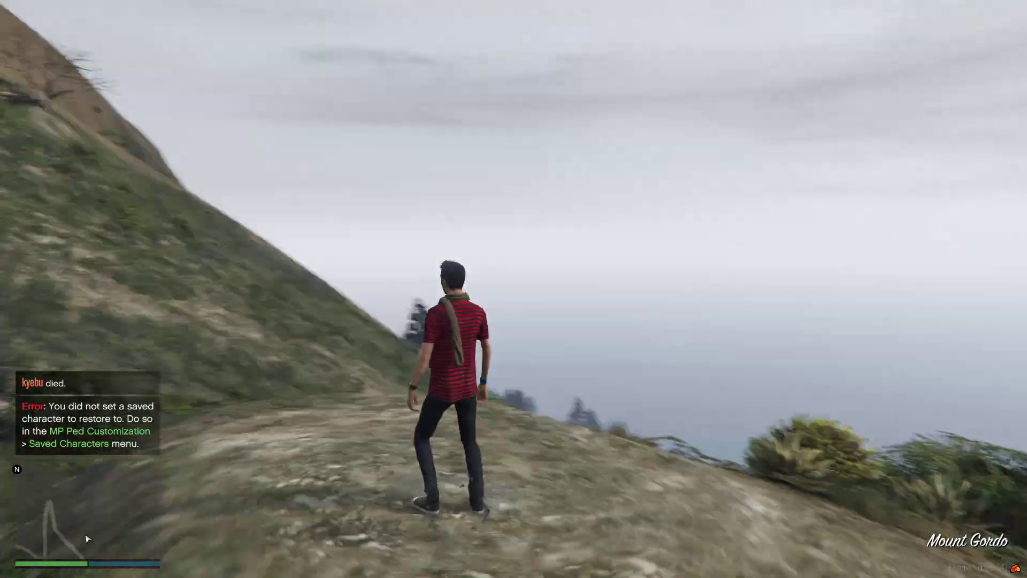
pyautogui.press('w')
pyautogui.press('w')
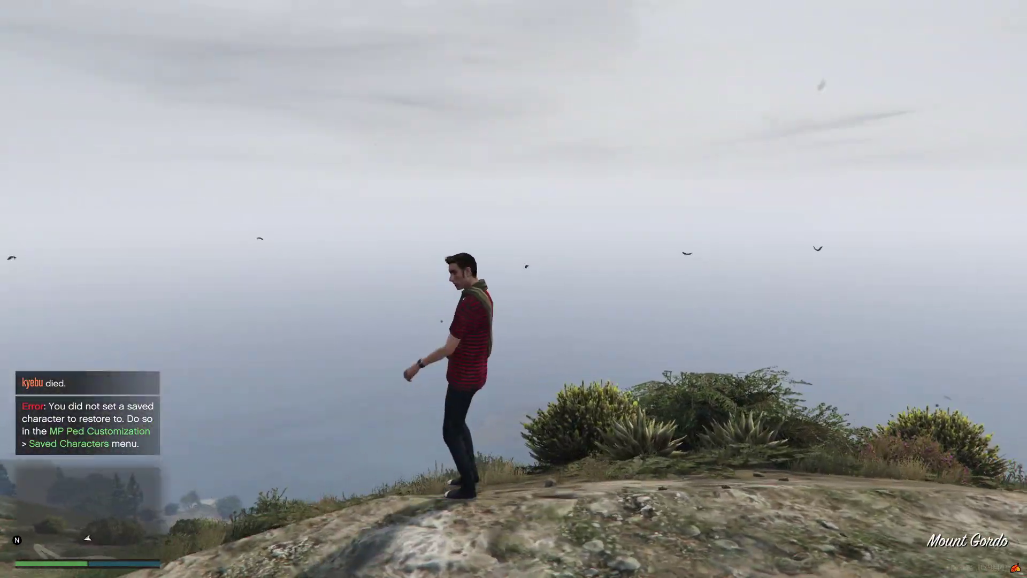
pyautogui.press('m')
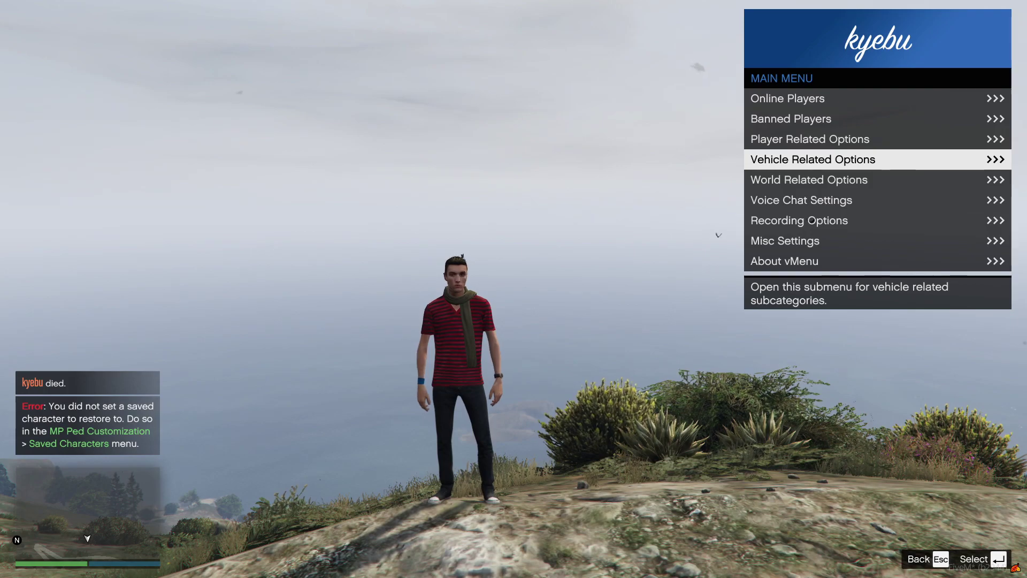